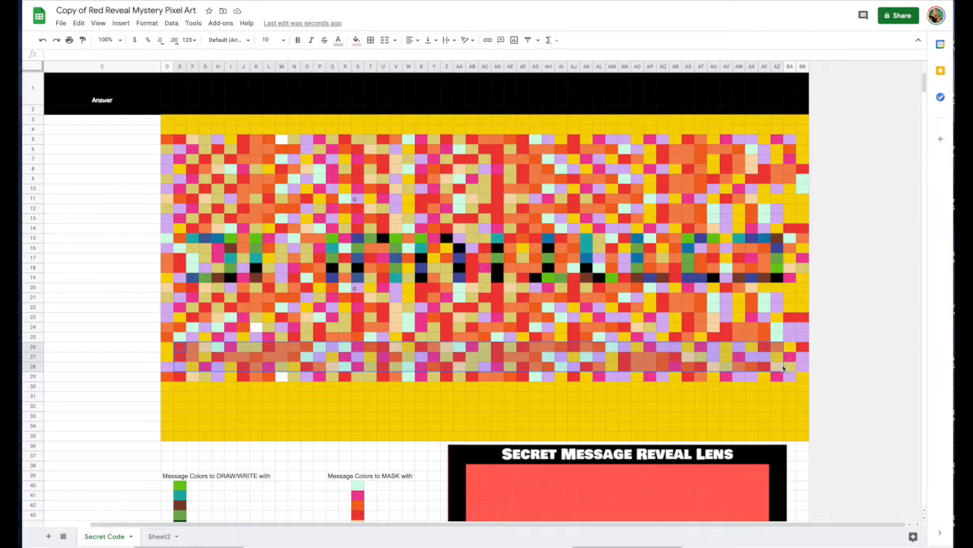
Paste the copied mask-color cells over the old secret message in rows 15 to 19.
left_click_drag(169, 240, 808, 298)
key("ctrl+v")
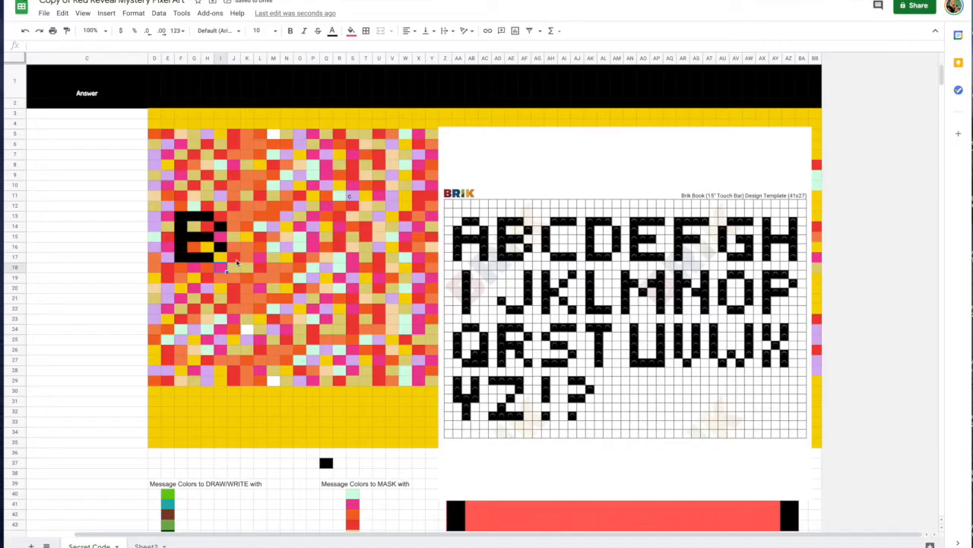
Copy the black cell Q37 and paste it into K15 to K17 as the lower left leg of the letter A.
left_click(251, 260)
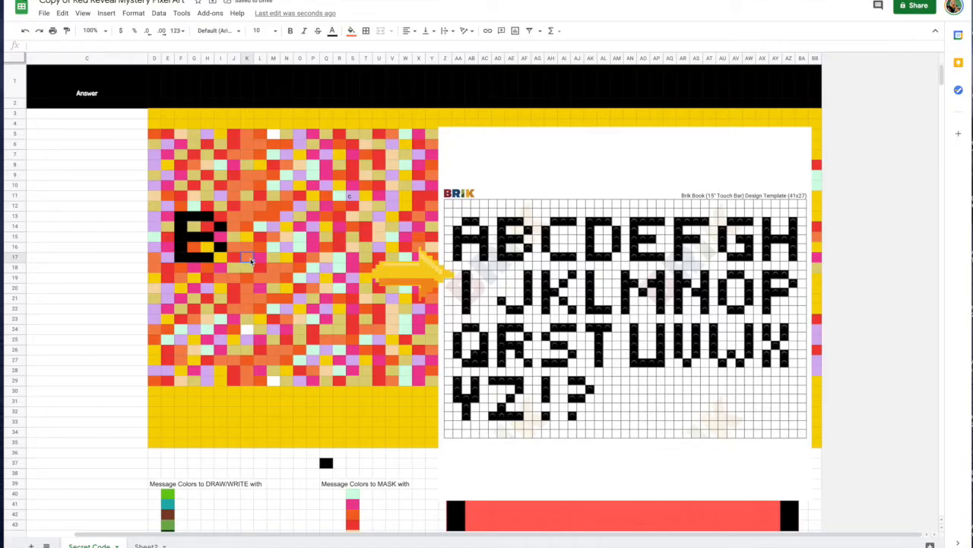
key("ctrl+v")
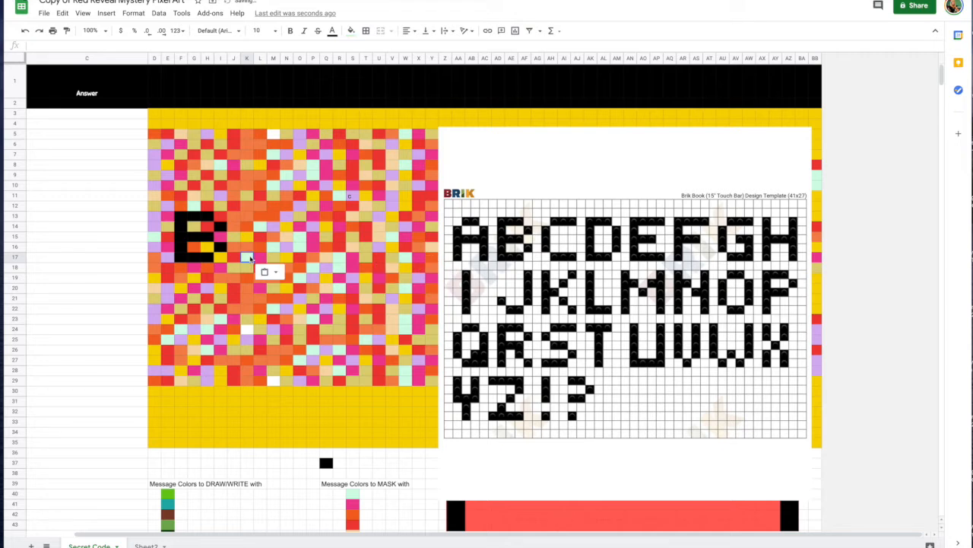
left_click(326, 462)
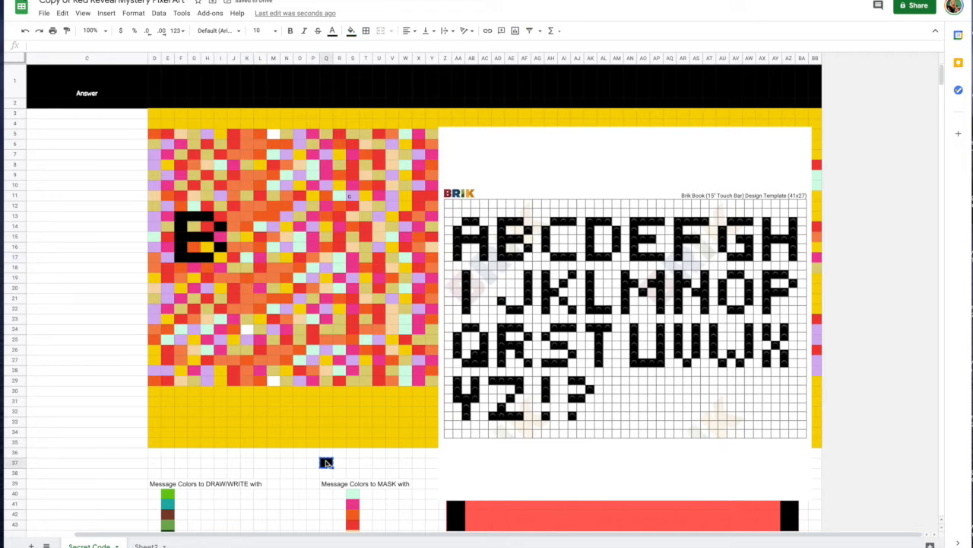
left_click(246, 259)
key("ctrl+v")
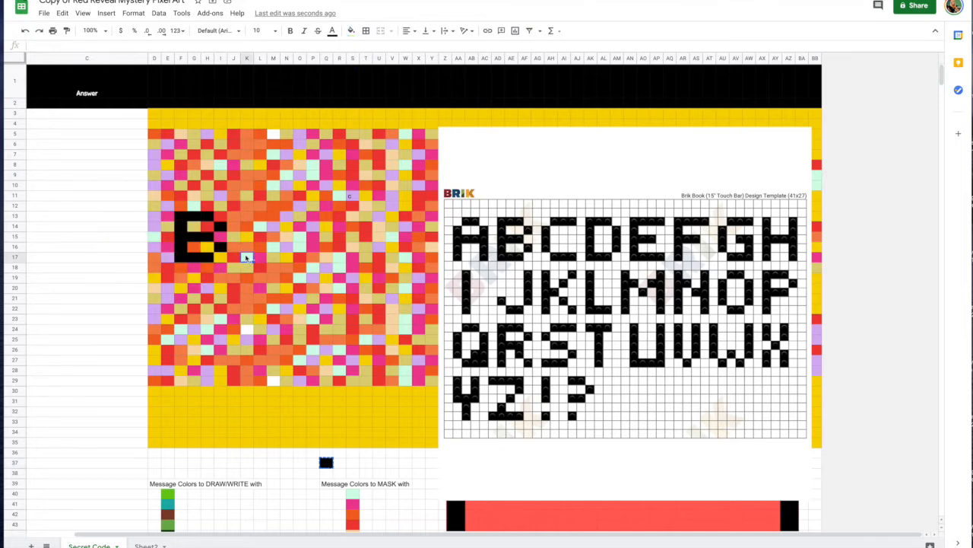
left_click(247, 237)
left_click(248, 248)
key("ctrl+v")
left_click(248, 259)
left_click(247, 248)
key("ctrl+v")
left_click(249, 241)
key("ctrl+v")
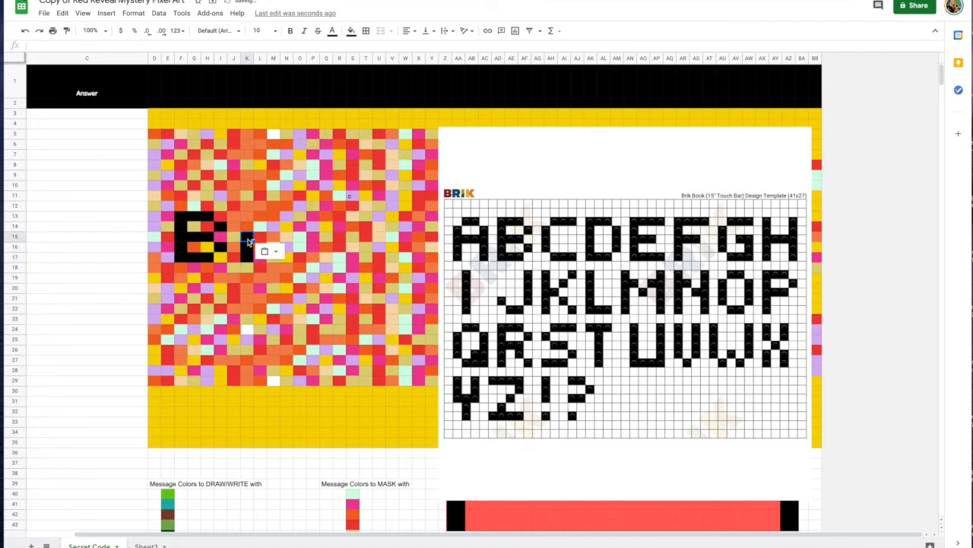
Fill K14, K13, L13 and M13 with black to form the upper left and top of the letter A.
left_click(248, 226)
key("ctrl+v")
left_click(248, 216)
key("ctrl+v")
left_click(262, 216)
key("ctrl+v")
left_click(271, 217)
key("ctrl+v")
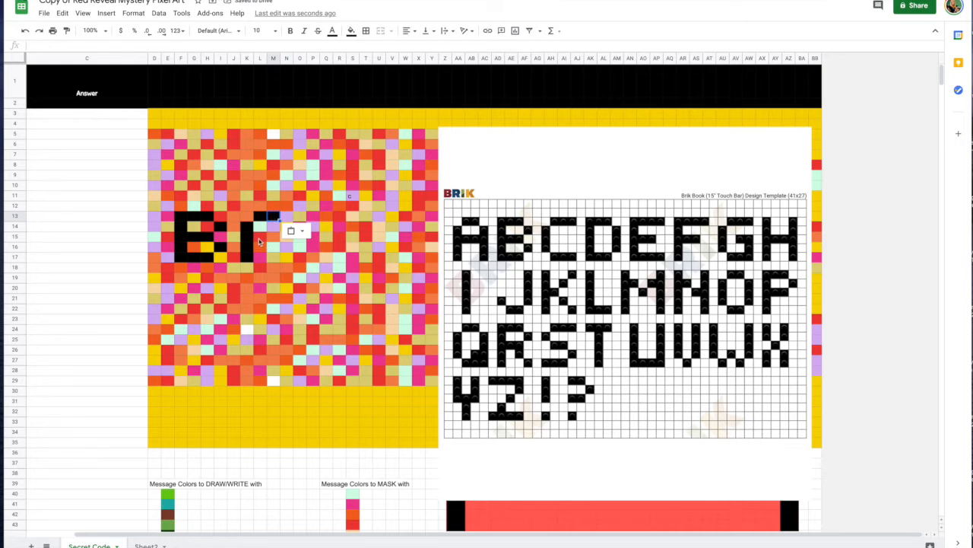
Complete the letter A by pasting black into L15, M15 and N14 to N17.
left_click(261, 237)
key("ctrl+v")
left_click(273, 237)
key("ctrl+v")
left_click(286, 227)
key("ctrl+v")
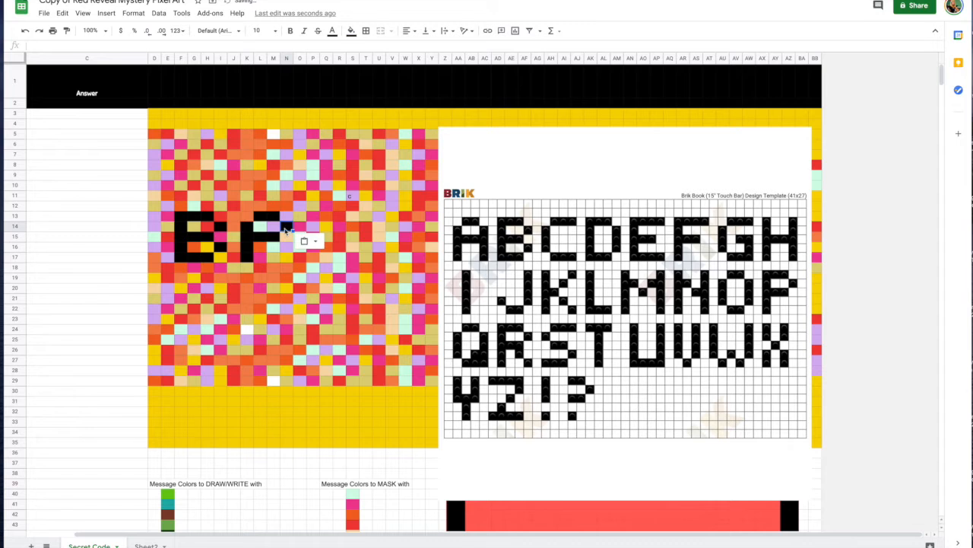
left_click(286, 236)
key("ctrl+v")
left_click(286, 247)
key("ctrl+v")
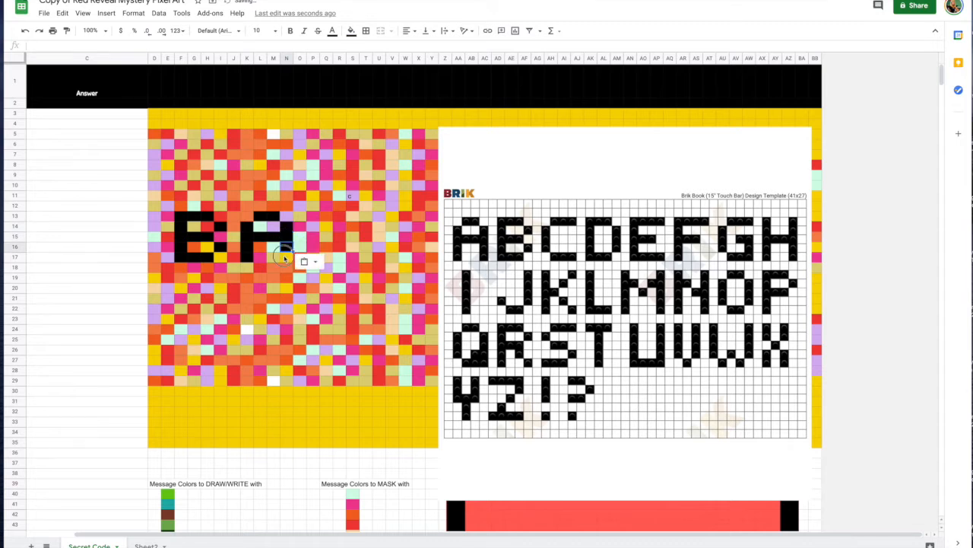
left_click(286, 257)
key("ctrl+v")
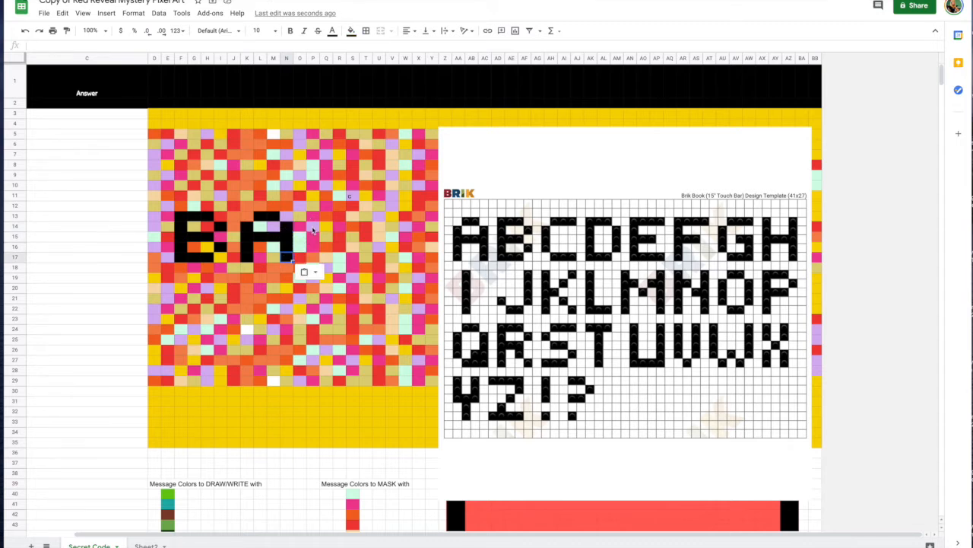
Draw the letter S in black cells across columns P to S, rows 13 to 17.
left_click(313, 226)
key("ctrl+v")
left_click(326, 217)
key("ctrl+v")
left_click(339, 216)
key("ctrl+v")
left_click(352, 216)
key("ctrl+v")
left_click(352, 248)
key("ctrl+v")
left_click(339, 258)
key("ctrl+v")
left_click(326, 259)
key("ctrl+v")
left_click(312, 258)
key("ctrl+v")
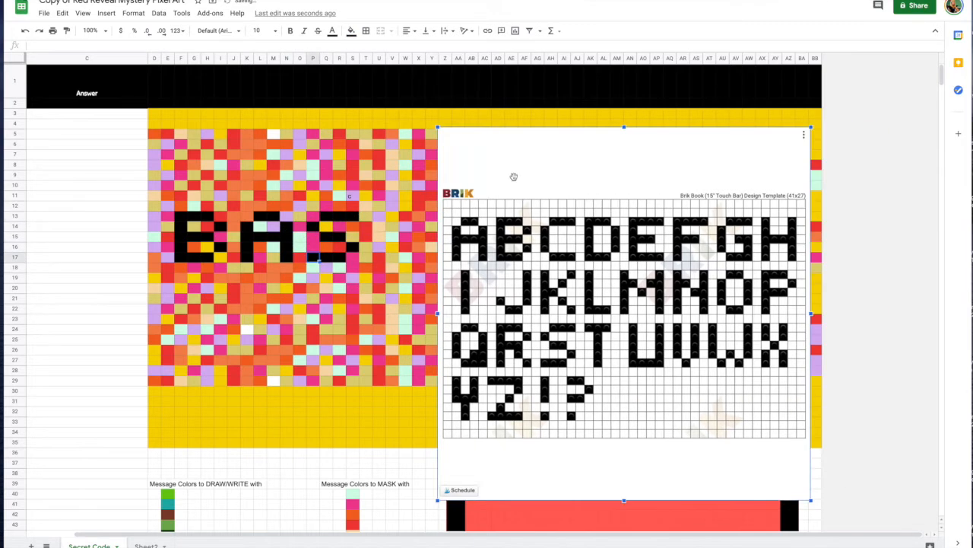
Draw the letters I and C in black across columns U to Z, rows 13 to 17, and clear the letter template off the grid.
left_click(407, 226)
key("ctrl+v")
left_click(407, 237)
key("ctrl+v")
left_click(407, 247)
key("ctrl+v")
left_click(407, 257)
key("ctrl+v")
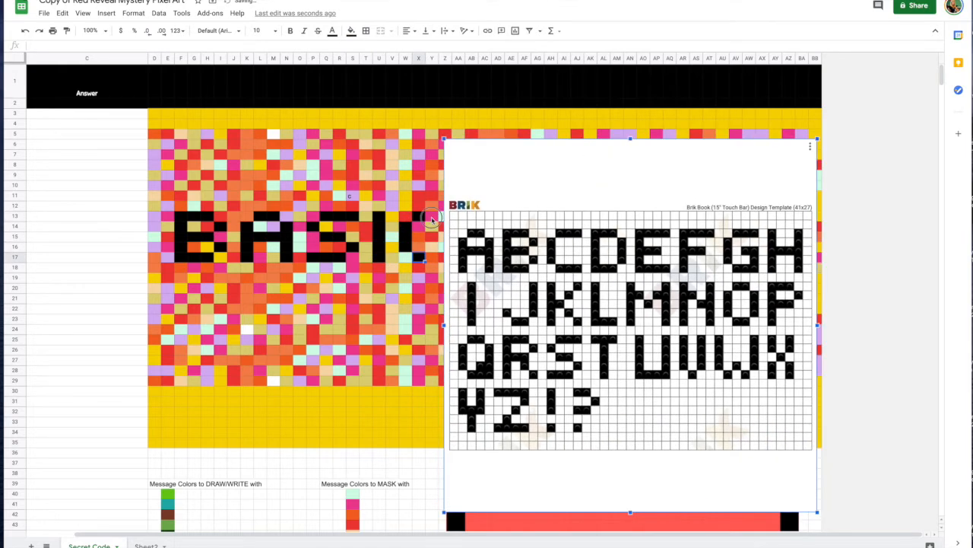
left_click_drag(608, 305, 615, 188)
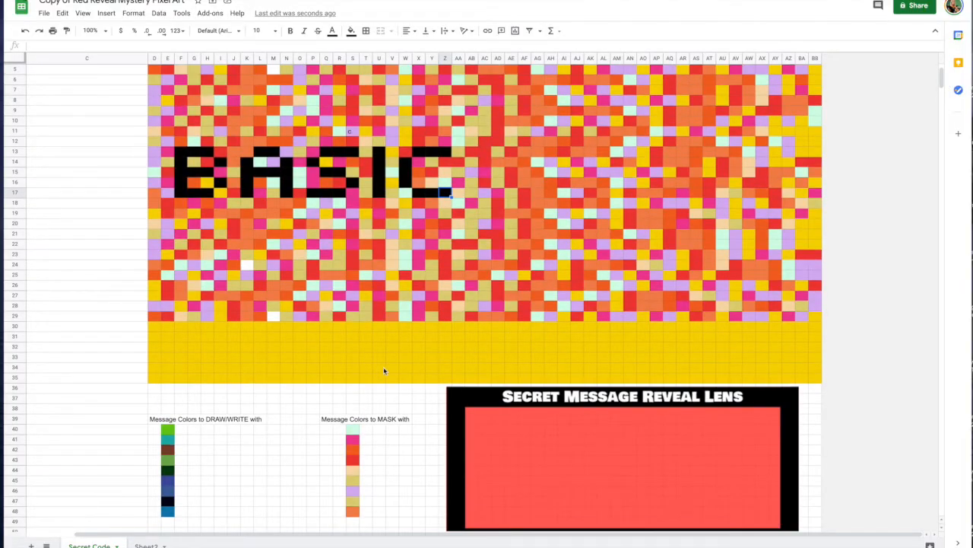
Copy the blue draw color from E48 and paste it onto the letter cells G13, N14, R17 and U14.
left_click(168, 512)
key("ctrl+c")
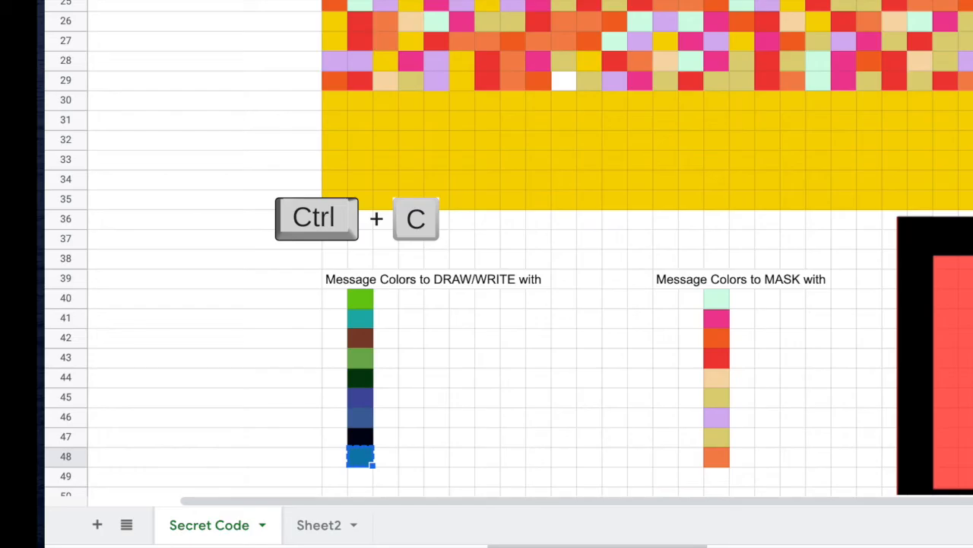
left_click(487, 3)
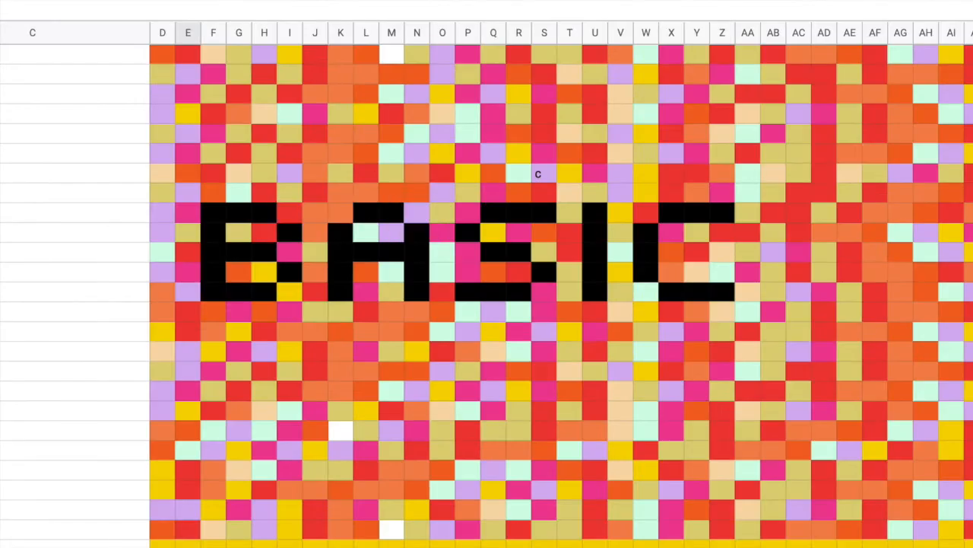
left_click(234, 210)
key("ctrl+v")
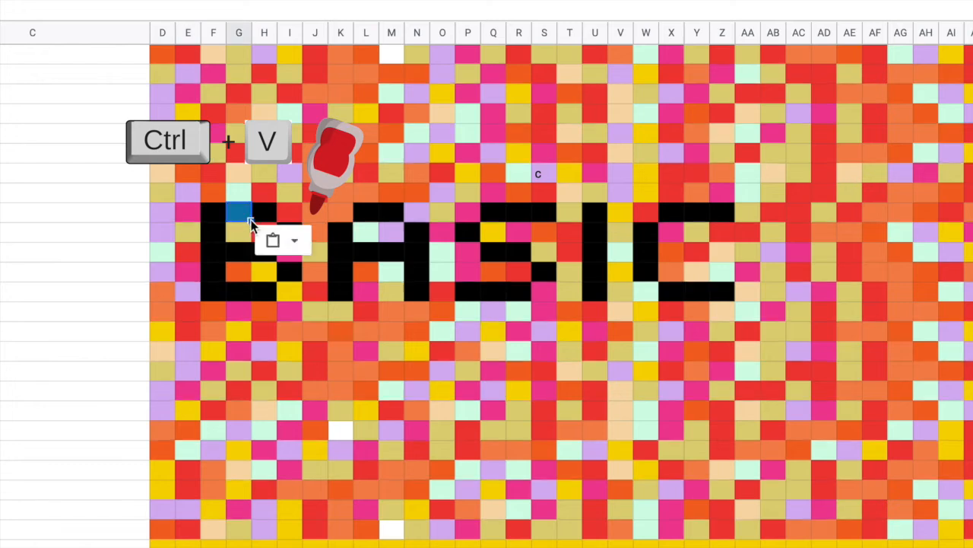
left_click(416, 232)
key("ctrl+v")
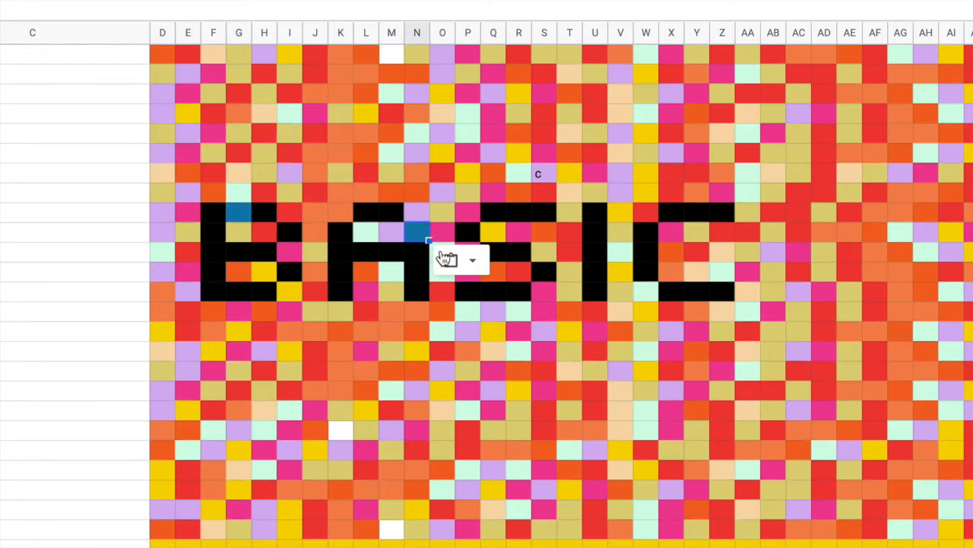
left_click(518, 292)
key("ctrl+v")
left_click(594, 234)
key("ctrl+v")
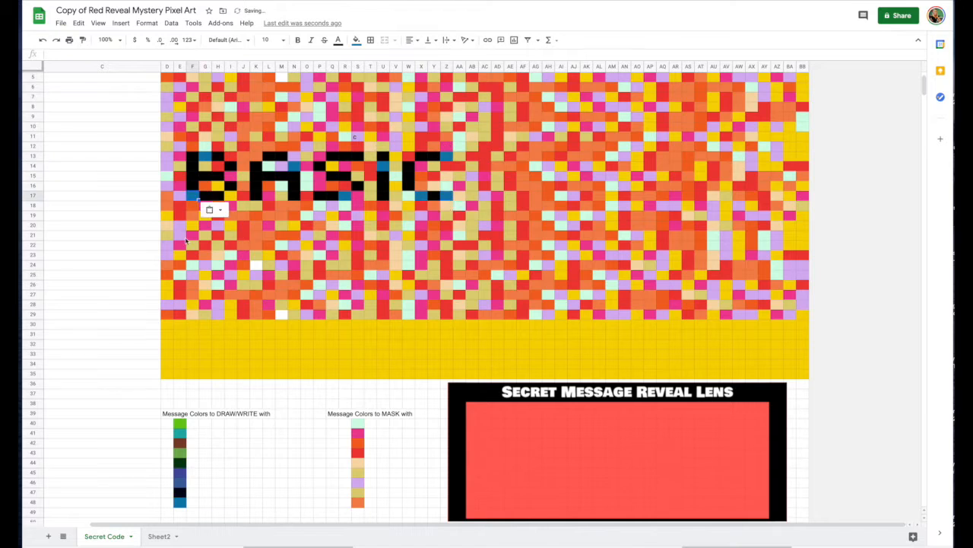
Recolor letter cell N15 with the bright green from E40 and cells F14, K14 and X13 with the teal from E41.
left_click(180, 422)
key("ctrl+c")
left_click(294, 176)
key("ctrl+v")
left_click(193, 165)
key("ctrl+v")
left_click(256, 166)
key("ctrl+v")
left_click(421, 156)
key("ctrl+v")
Recolor letter cells W14 and U16 with the indigo from E45 and R15 with the brown from E42.
left_click(180, 472)
key("ctrl+c")
left_click(409, 166)
key("ctrl+v")
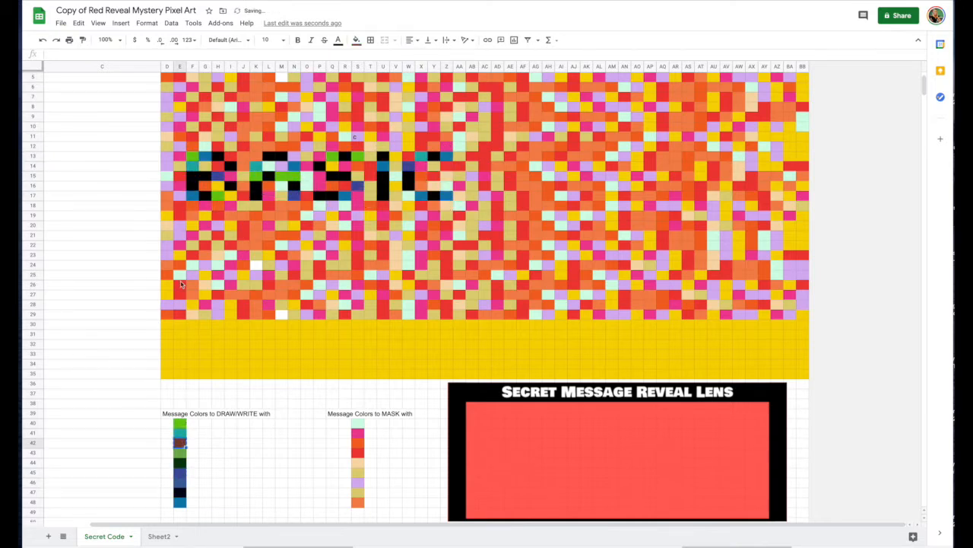
left_click(346, 176)
key("ctrl+v")
left_click(180, 472)
key("ctrl+c")
left_click(383, 186)
key("ctrl+v")
Recolor letter cells I14, K16, Q17 and U13 with the green draw colors from E43 and E44.
left_click(180, 452)
key("ctrl+c")
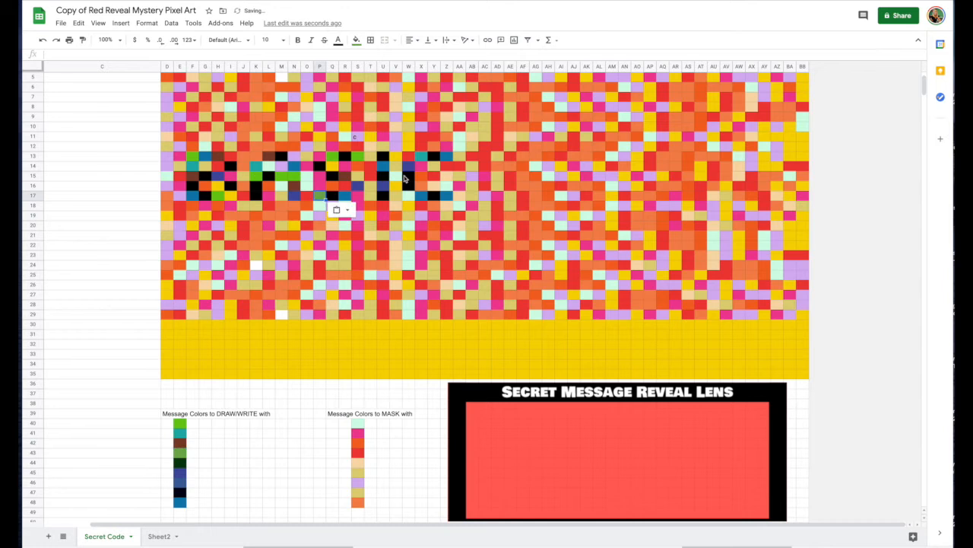
left_click(231, 166)
key("ctrl+v")
left_click(256, 186)
key("ctrl+v")
left_click(332, 195)
key("ctrl+v")
left_click(383, 156)
key("ctrl+v")
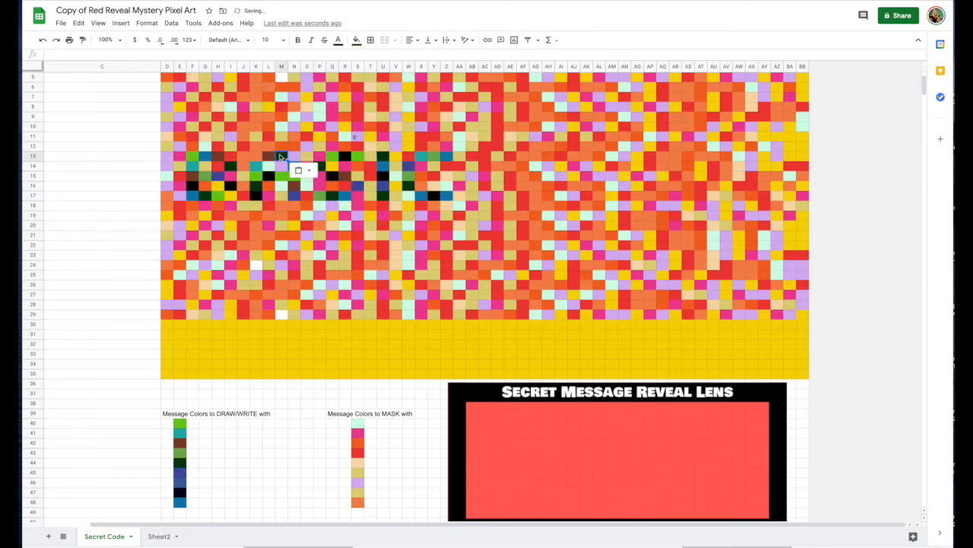
Recolor the black letter cells L15 and U15 with blue draw colors.
left_click(264, 176)
key("ctrl+v")
left_click(383, 176)
key("ctrl+v")
Check the message by placing the Secret Message Reveal Lens over it, and return the lens below the grid.
left_click(102, 205)
left_click_drag(470, 398, 177, 126)
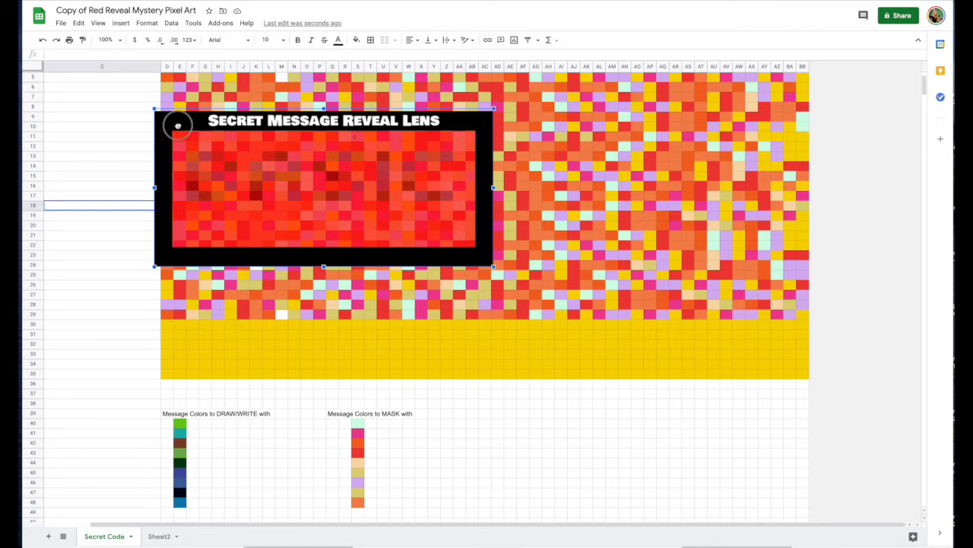
left_click_drag(177, 125, 432, 405)
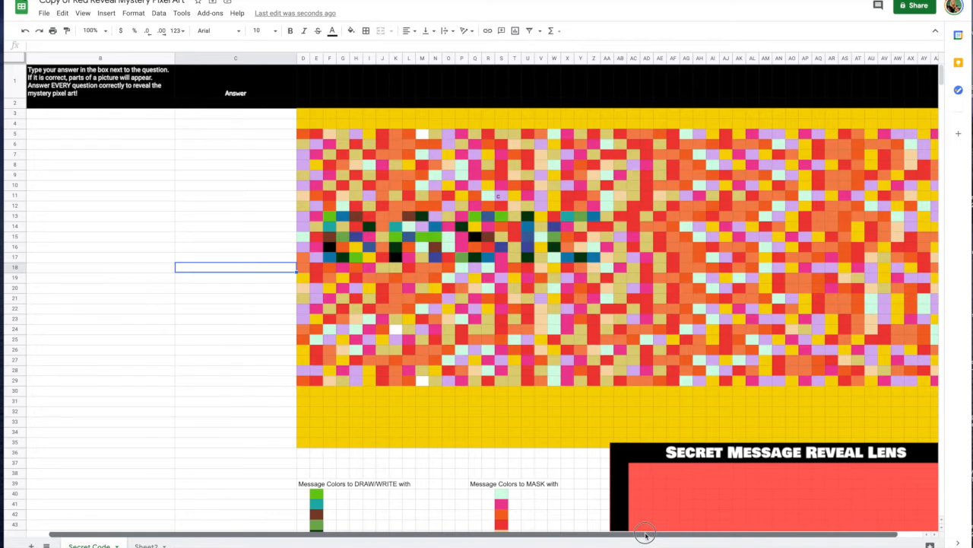
Move the message block F13:Z17 so that it starts at T13.
left_click_drag(646, 535, 658, 535)
left_click_drag(180, 217, 448, 259)
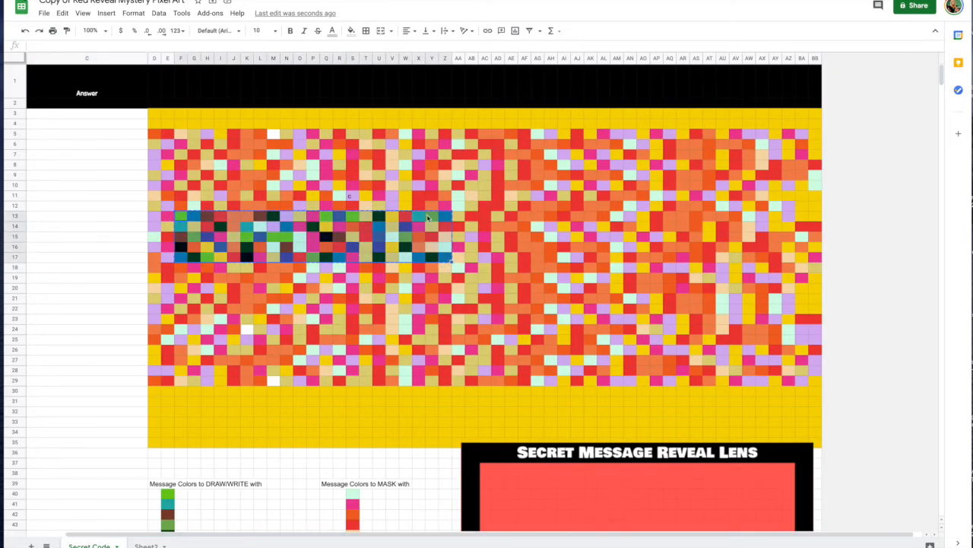
left_click(367, 219)
key("ctrl+v")
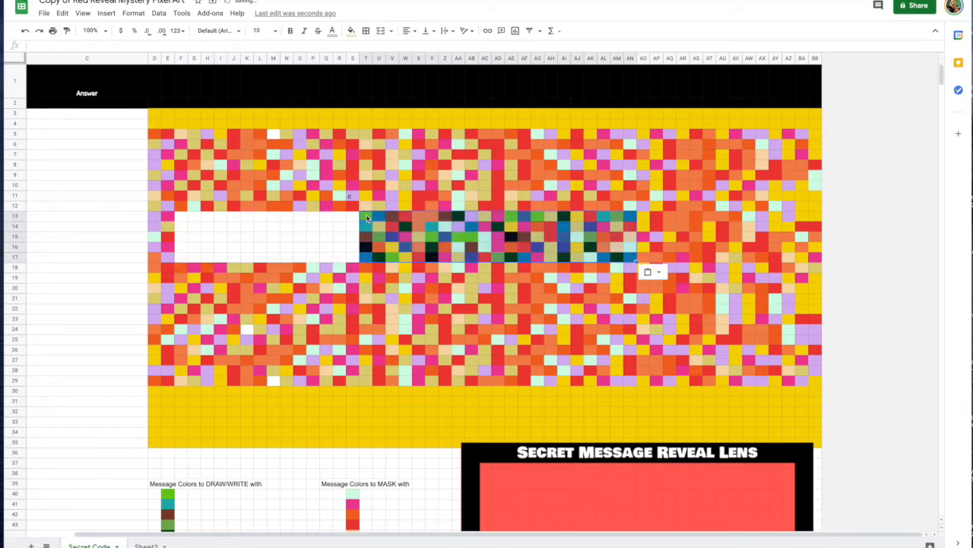
left_click_drag(358, 316, 636, 375)
key("ctrl+x")
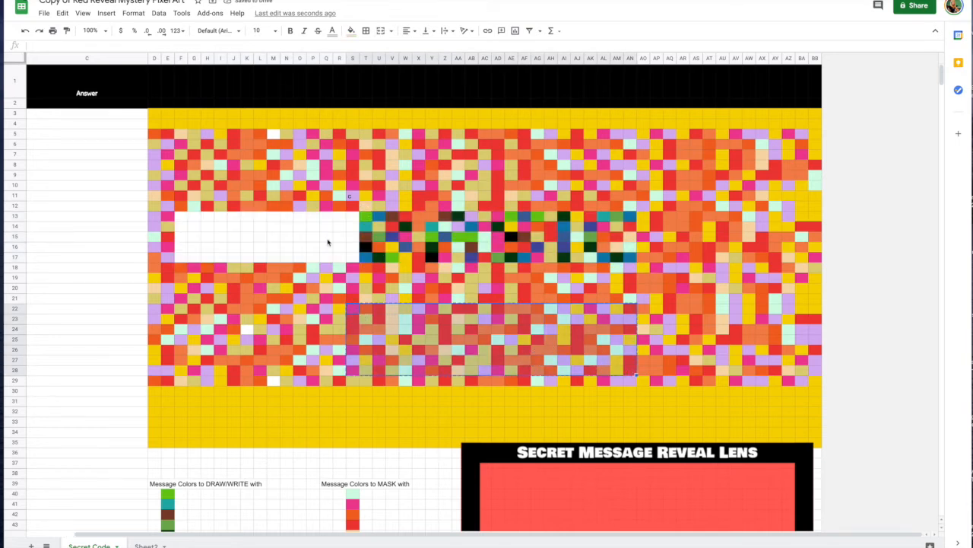
left_click_drag(184, 219, 358, 261)
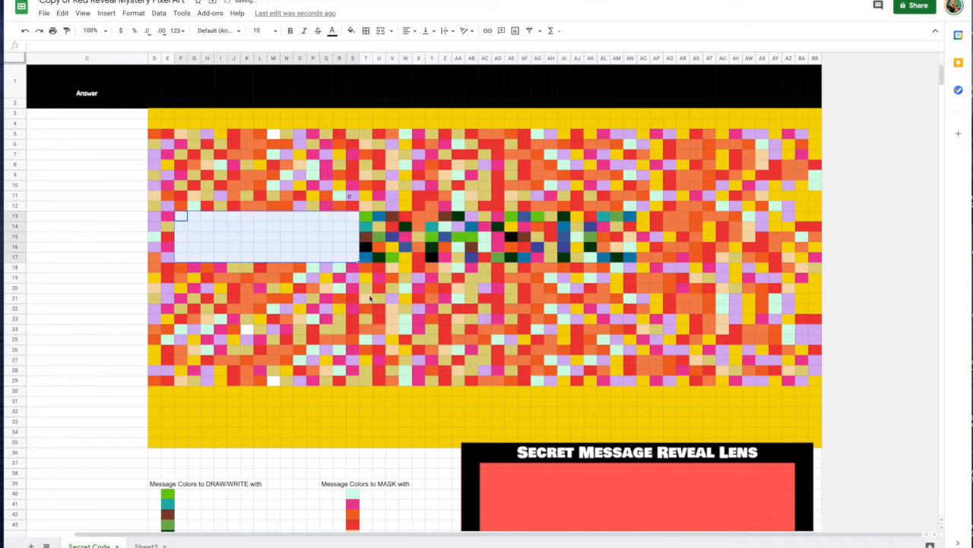
Copy a five-row block of mask colors starting at U22 and paste it at F13 to fill the blank gap.
left_click(378, 308)
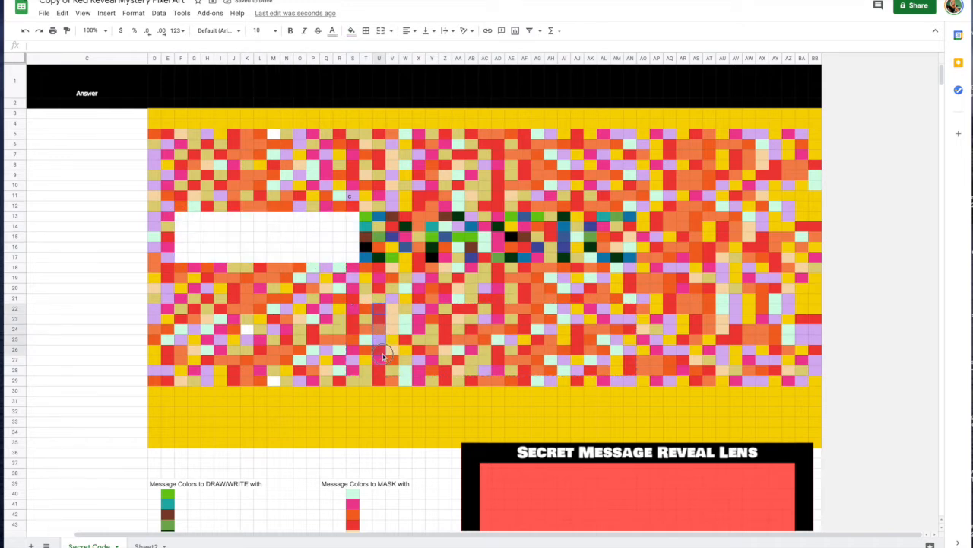
left_click_drag(383, 356, 525, 352)
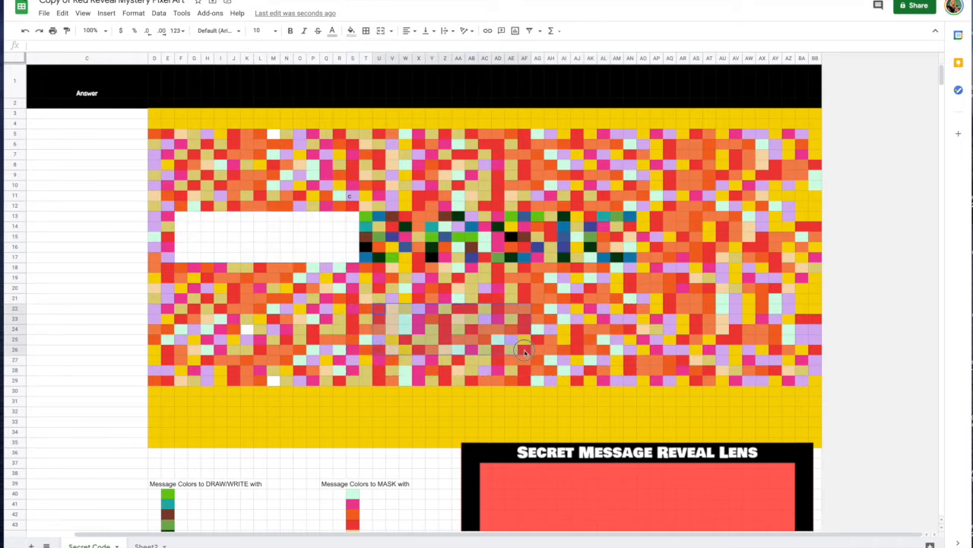
left_click(184, 219)
key("ctrl+v")
left_click(525, 460)
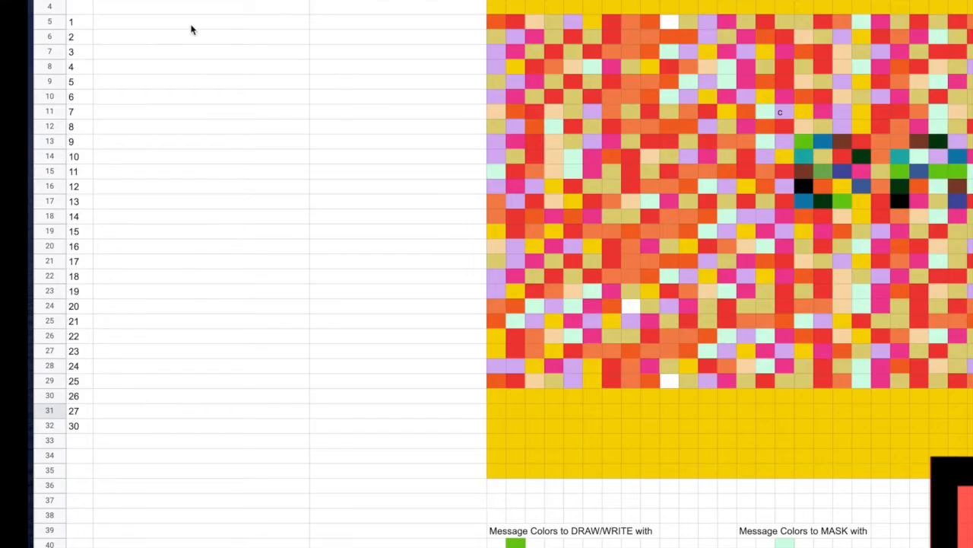
Add a conditional format rule to answer cell C5 and open that rule for editing.
left_click(327, 26)
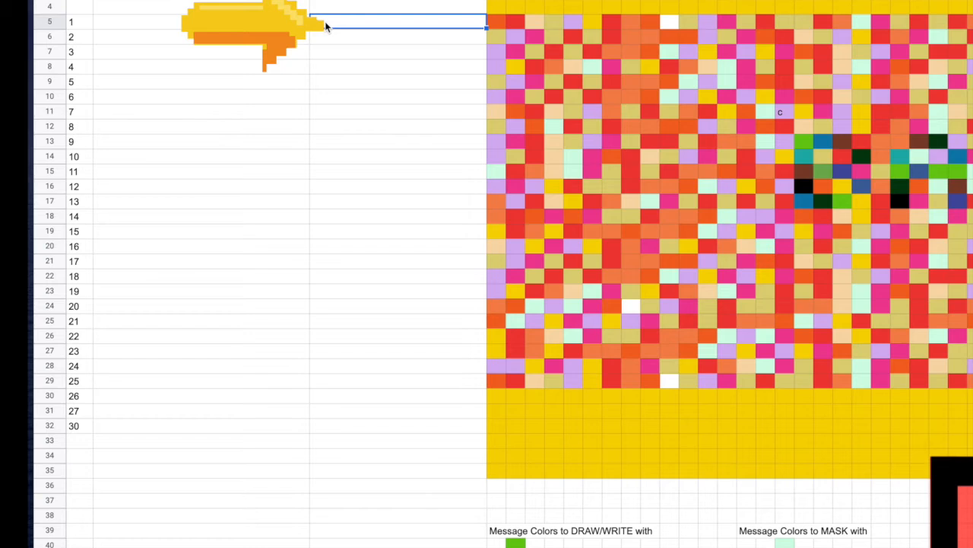
right_click(327, 26)
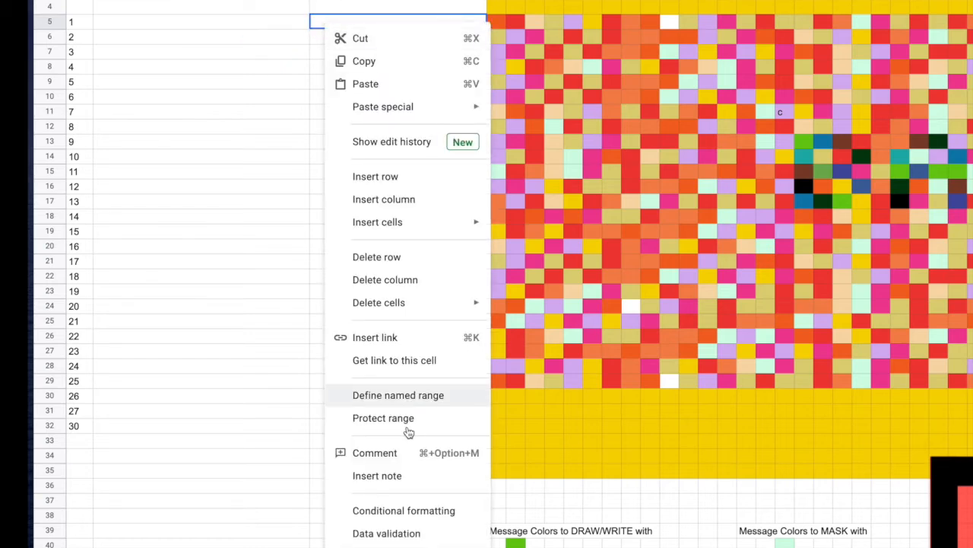
left_click(390, 511)
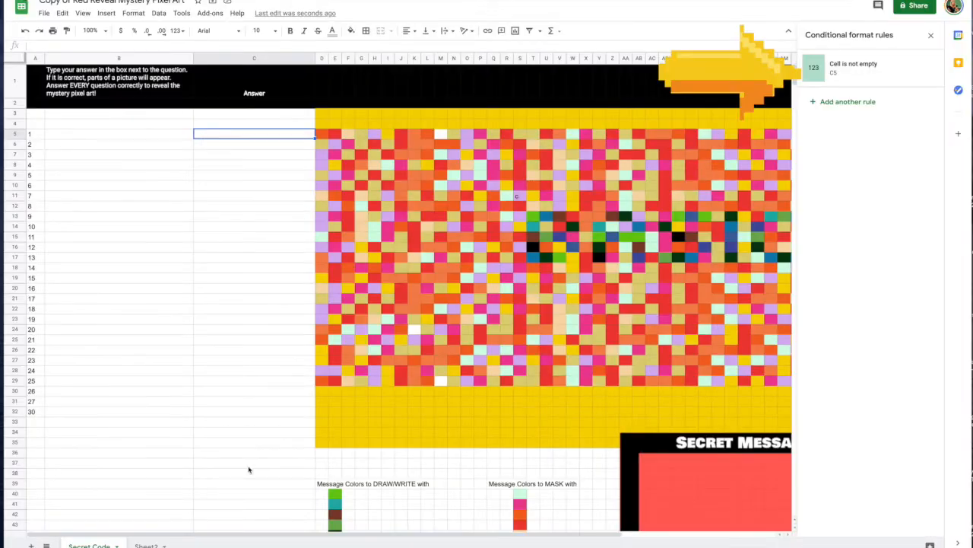
left_click(845, 69)
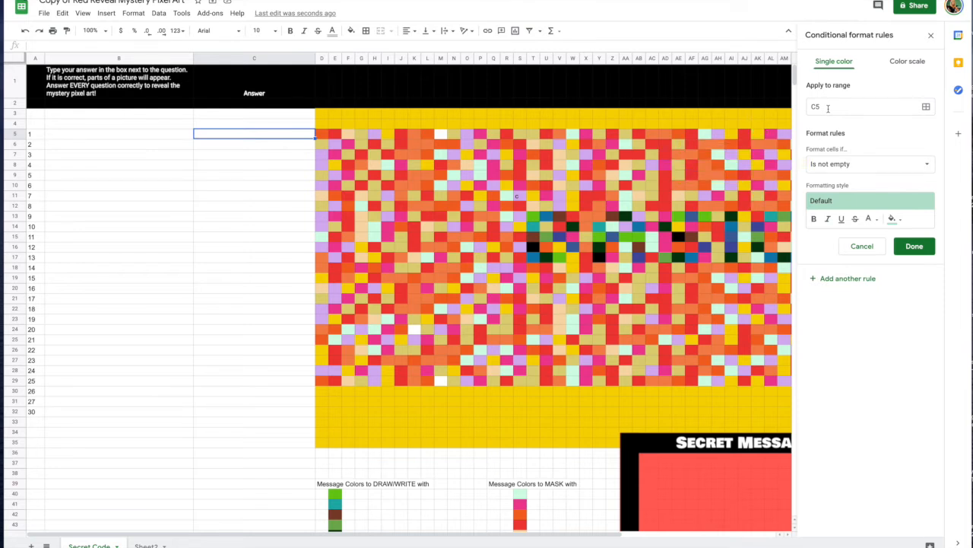
Change the C5 rule's condition to the custom formula =$c$5="smarticles".
left_click(833, 165)
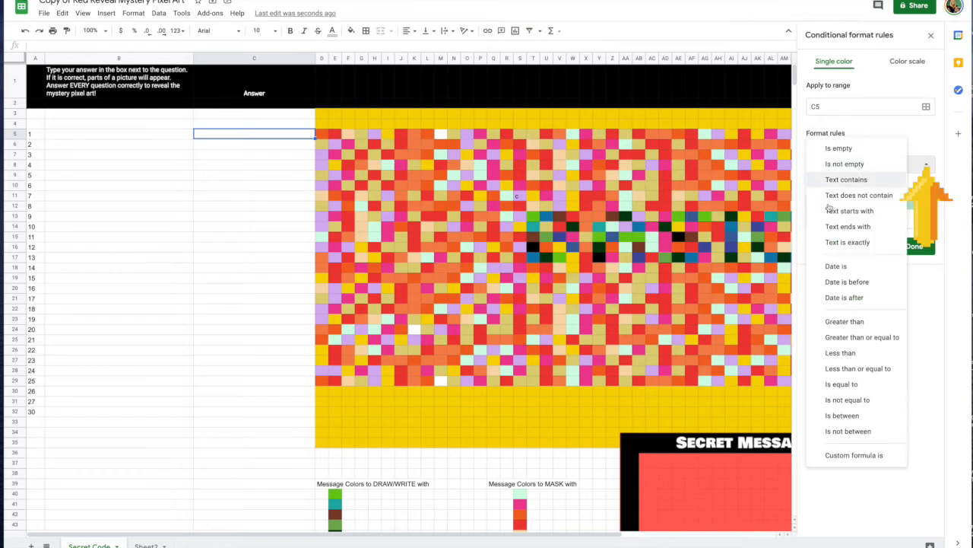
left_click(839, 456)
left_click(821, 185)
type("=")
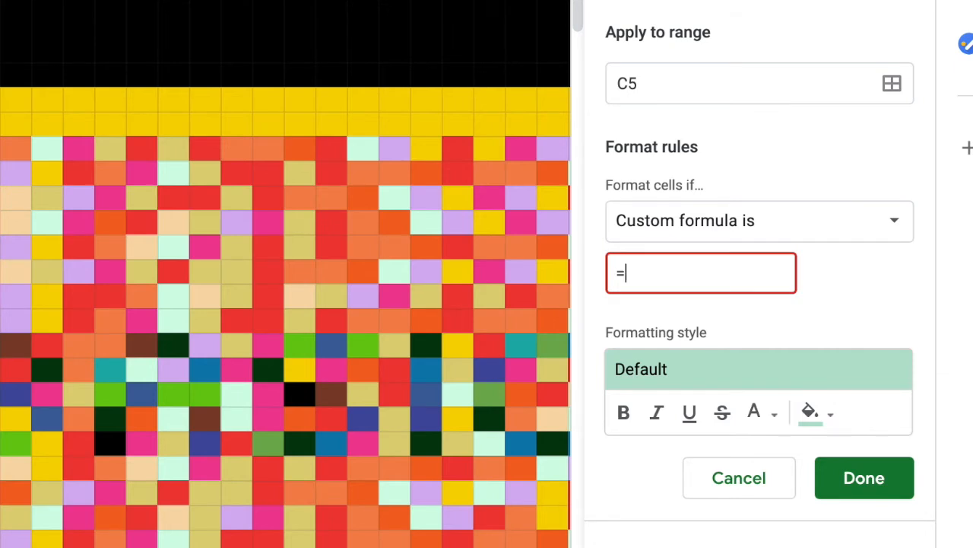
type("$c$5")
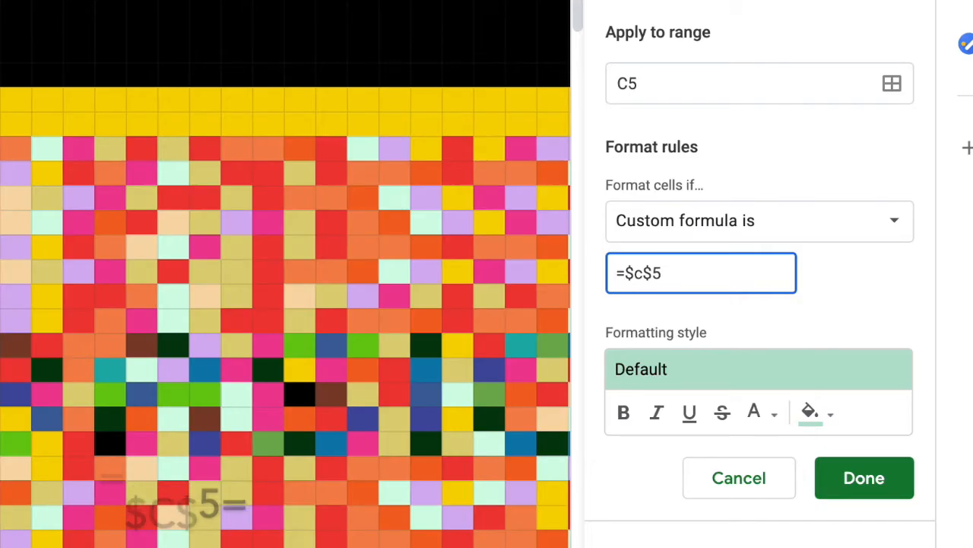
type("=\"smarticles\"")
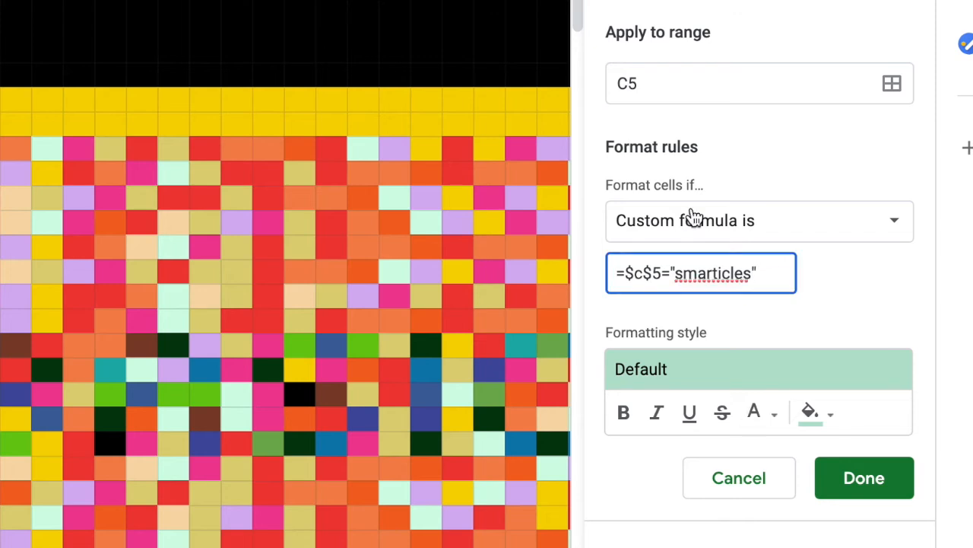
left_click(763, 129)
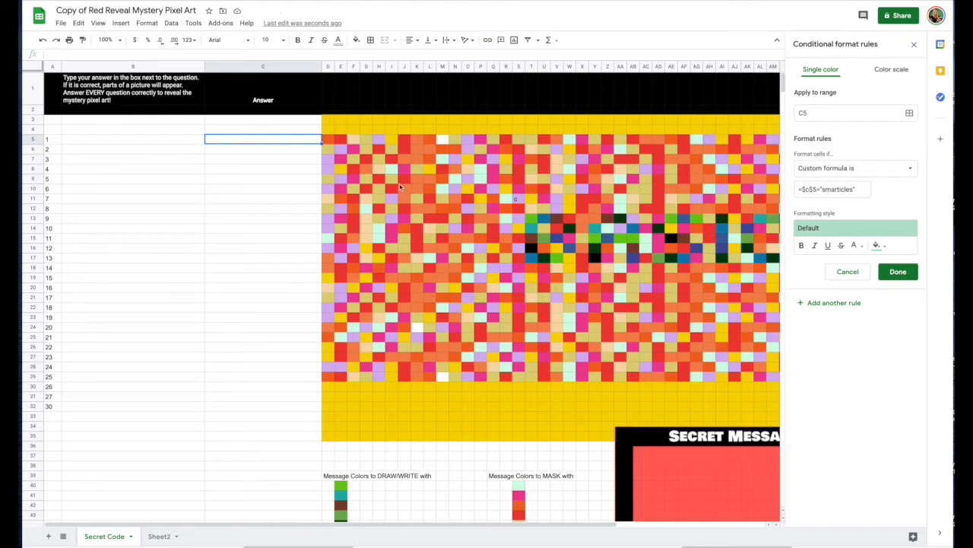
Set the rule's formatting style to the custom yellow fill color matching the picture background.
left_click(275, 142)
left_click(814, 112)
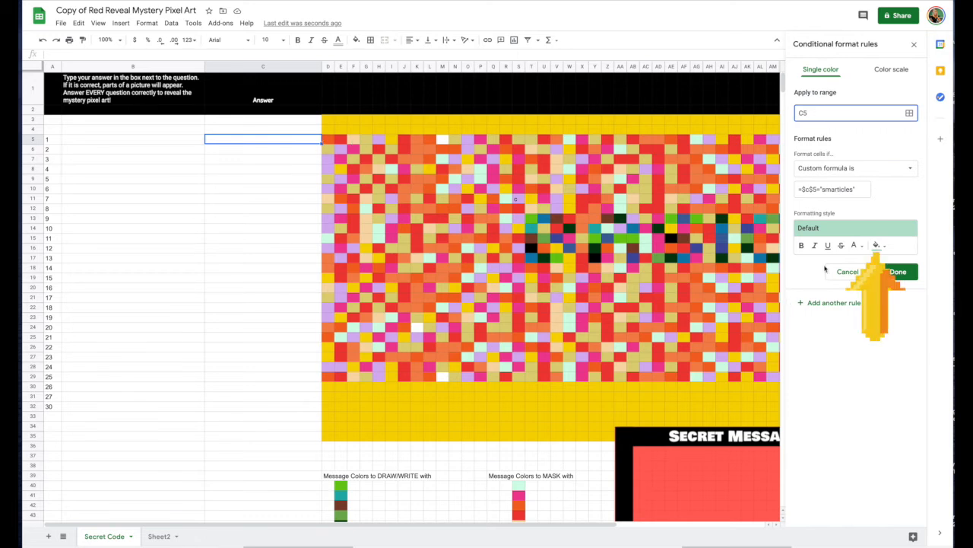
left_click(886, 248)
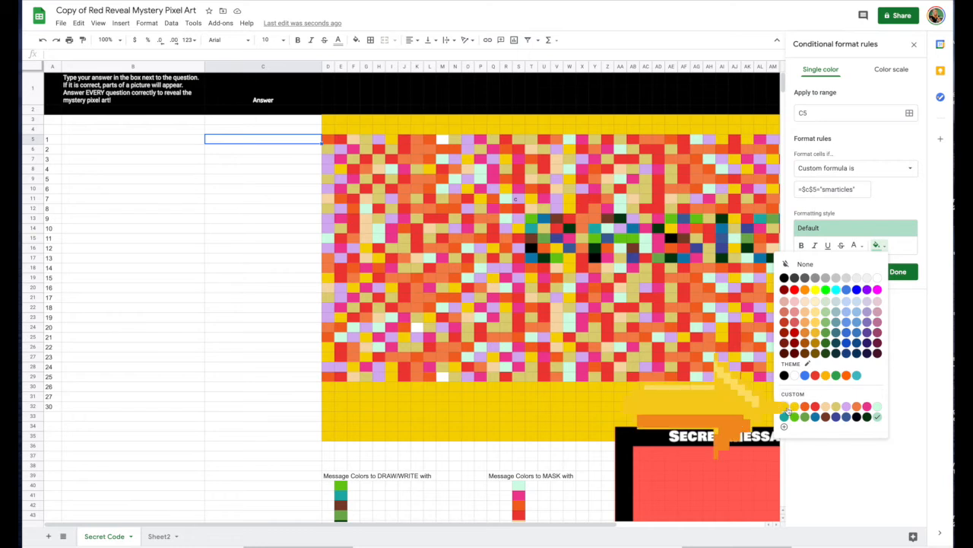
left_click(786, 407)
Replace the rule's range with the yellow cells D3:E4, I3:I4, G30:P30, M31:M33, T31:Y31 and Y3:Y4.
left_click(909, 112)
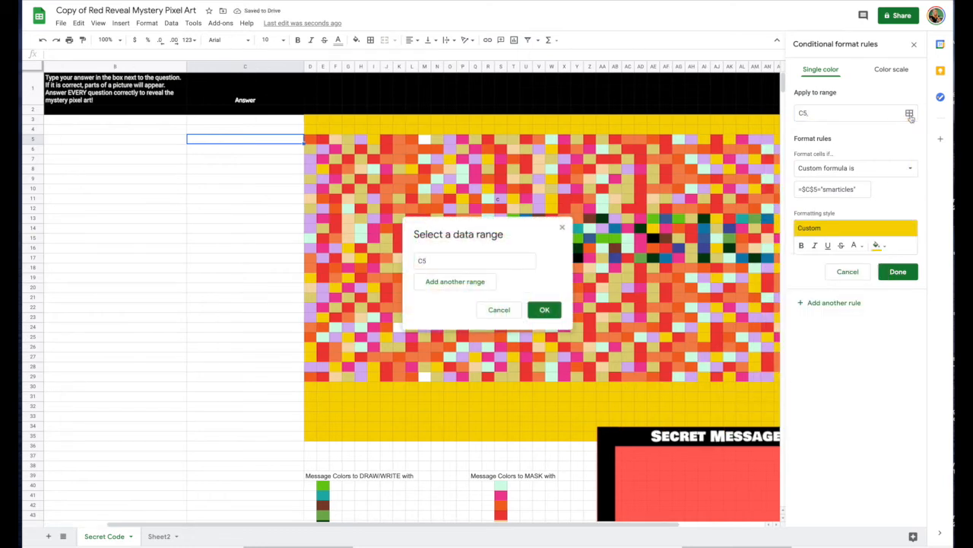
left_click_drag(534, 228, 194, 230)
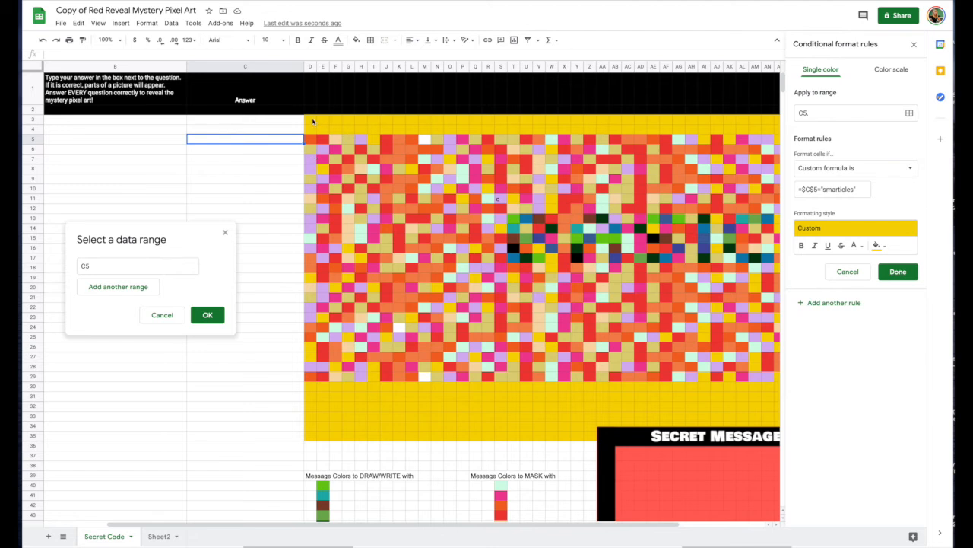
left_click_drag(312, 120, 372, 131)
left_click_drag(344, 388, 426, 416)
left_click_drag(515, 399, 578, 397)
left_click_drag(576, 120, 576, 129)
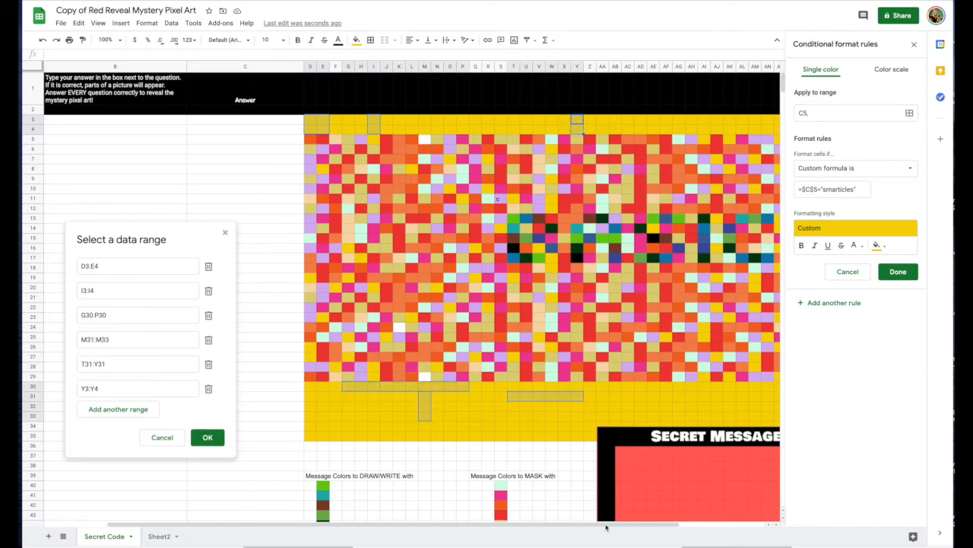
Add the yellow cells AN30:AQ30, AK32:AL32, AO3:AO4, AH3:AH4, AT3, AX3, AY4 and AZ6 to the rule's range.
left_click_drag(665, 525, 697, 525)
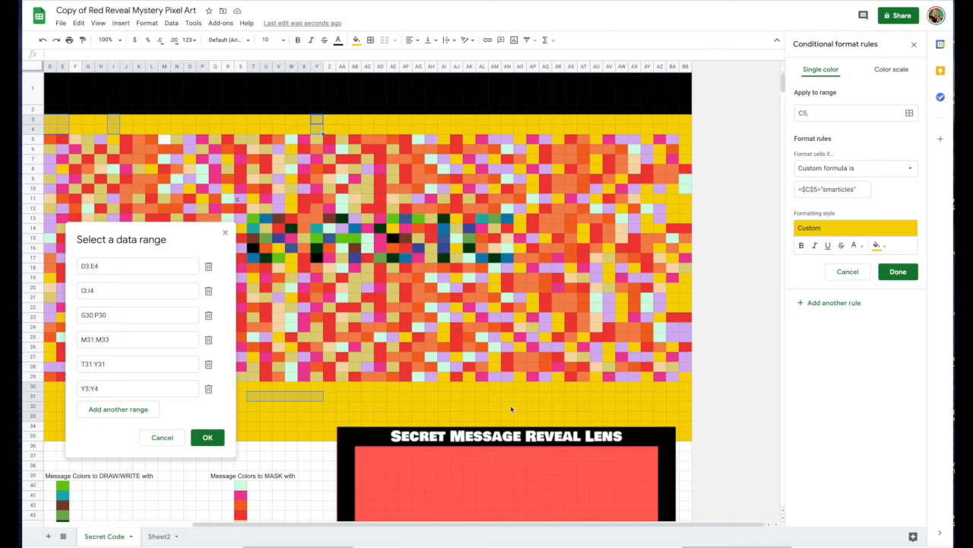
left_click_drag(507, 385, 547, 387)
left_click_drag(466, 409, 487, 406)
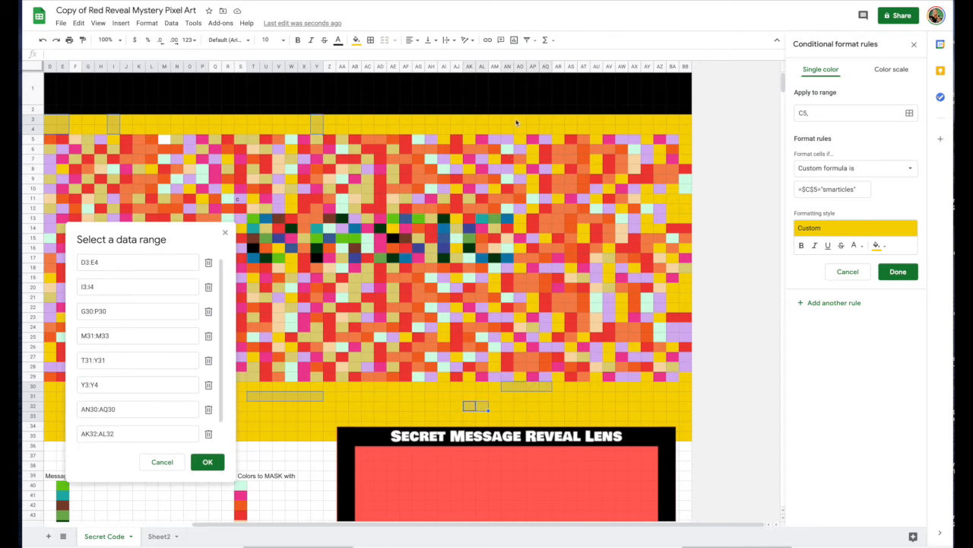
left_click_drag(520, 120, 518, 131)
left_click_drag(435, 121, 436, 130)
left_click(588, 121)
left_click(634, 120)
left_click(648, 128)
left_click(659, 147)
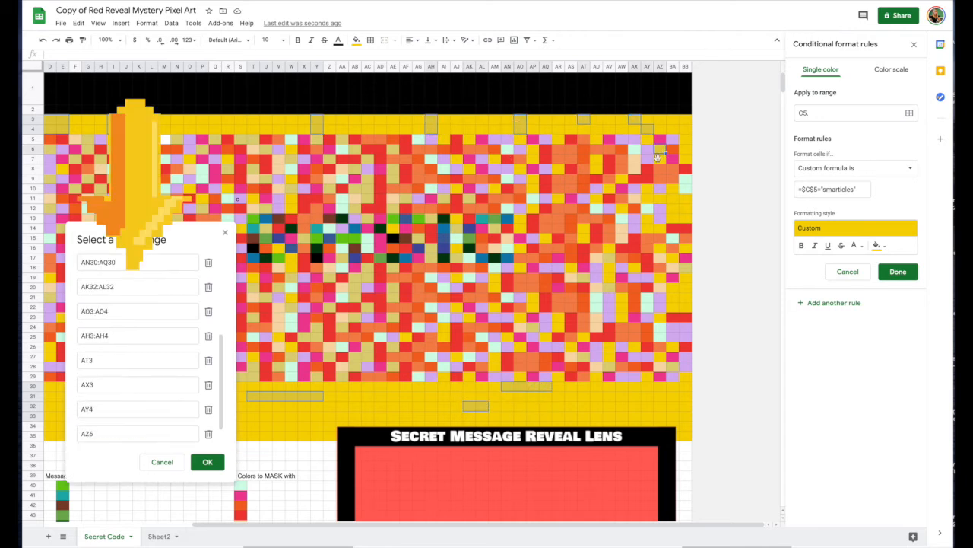
Extend the rule's range with AQ15, AO18, AV31:AY31, AU33:AW33, X34:X35, AI24:AI25, AR23:AR24, AV26:AV27, O10, P11, Q16, Q19, G19 and F20.
left_click(544, 239)
left_click(521, 267)
left_click_drag(608, 395, 648, 396)
left_click_drag(593, 416, 625, 416)
left_click_drag(304, 426, 307, 435)
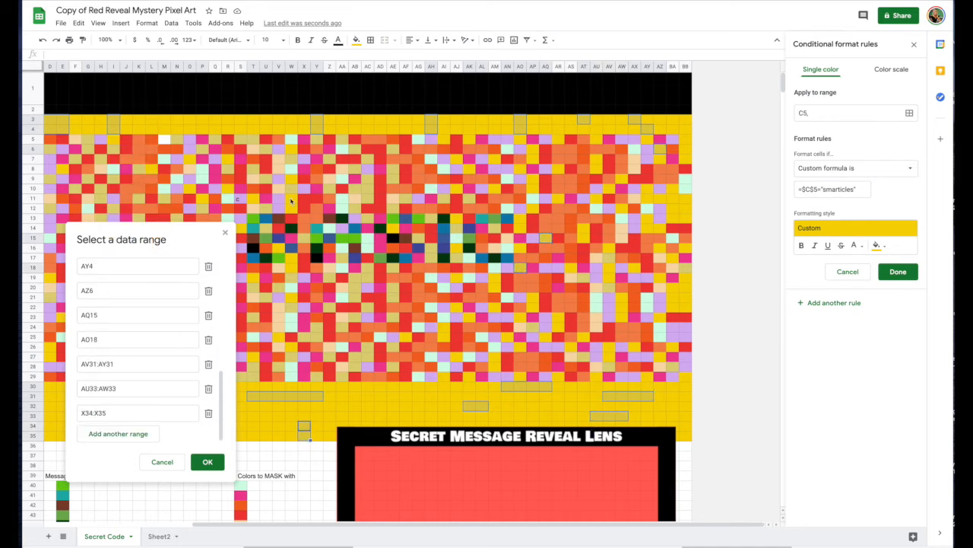
left_click_drag(609, 347, 609, 356)
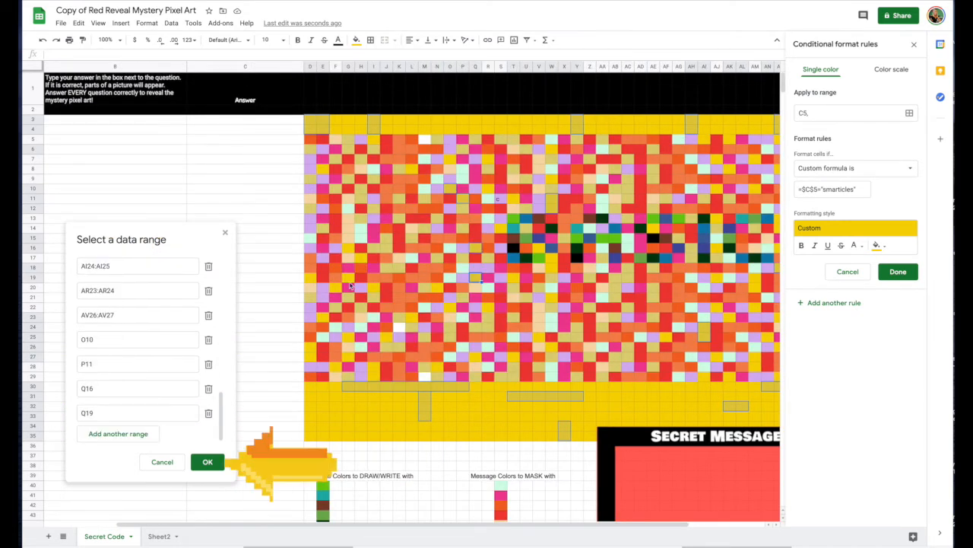
left_click(342, 289)
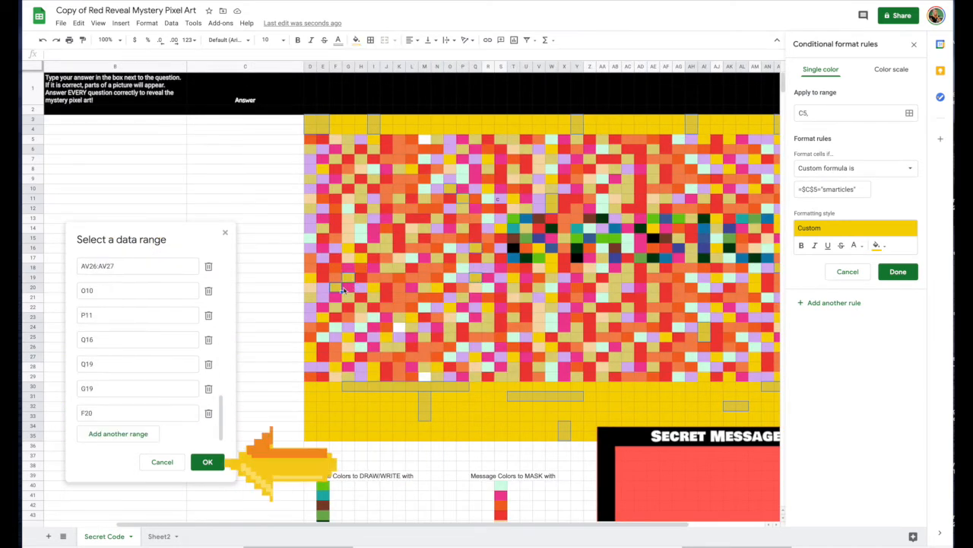
Save the yellow rule with the chosen ranges and reset the fill color of those selected cells.
left_click(207, 462)
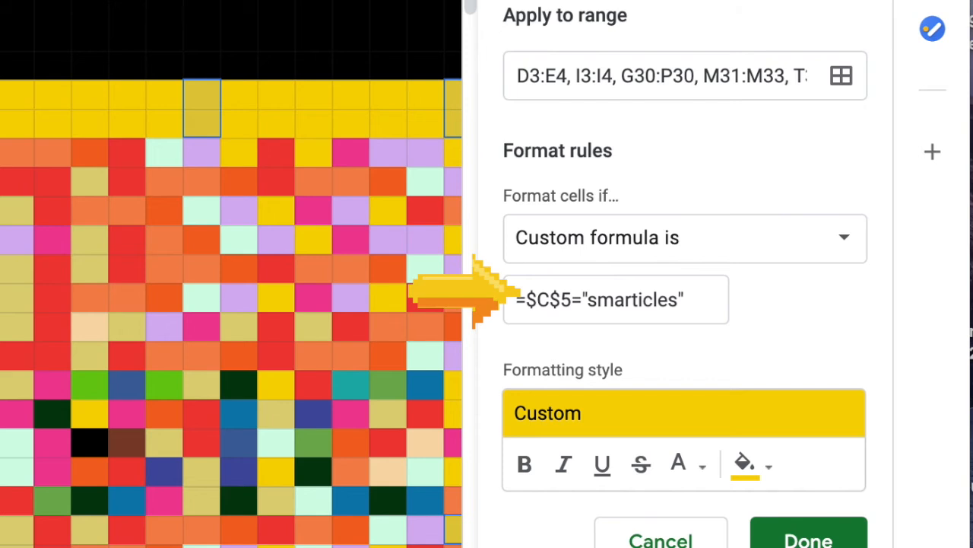
left_click(808, 539)
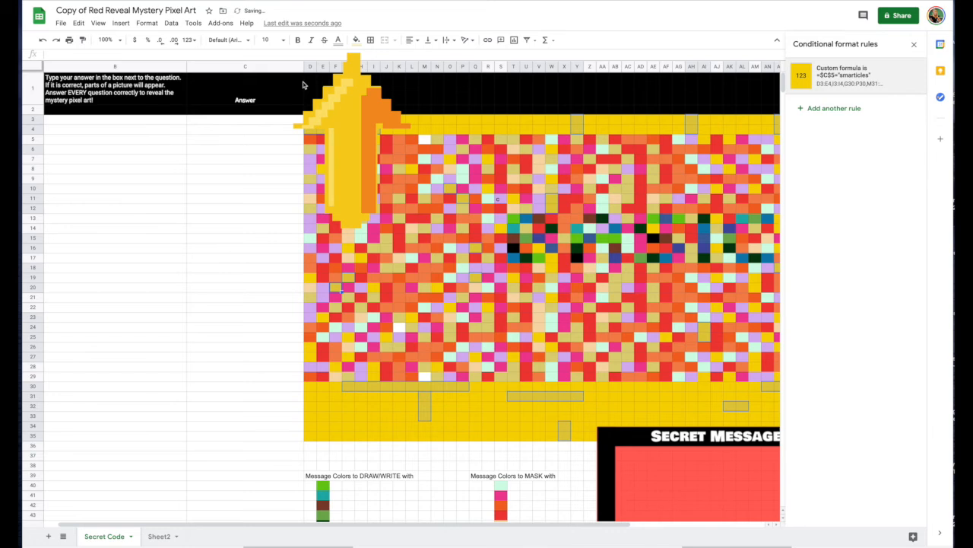
left_click(356, 40)
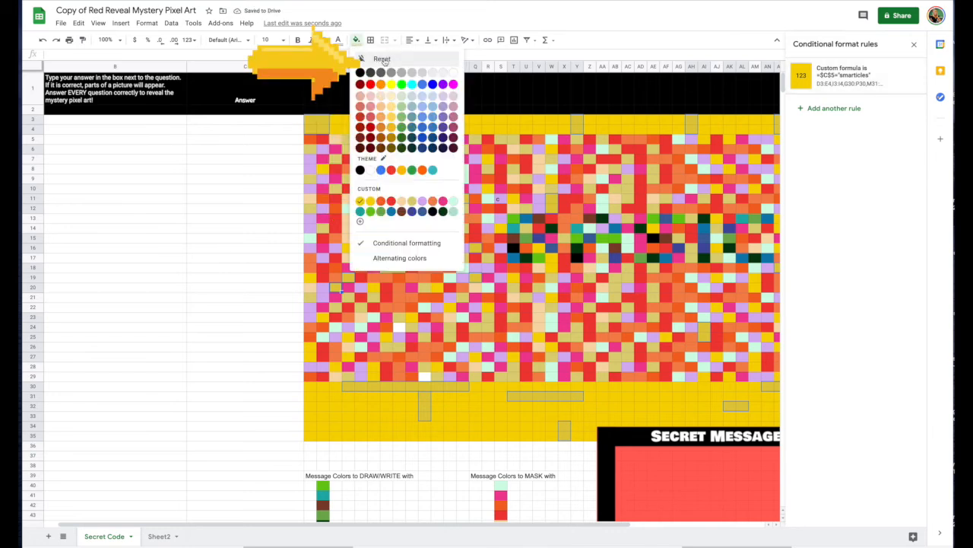
left_click(383, 60)
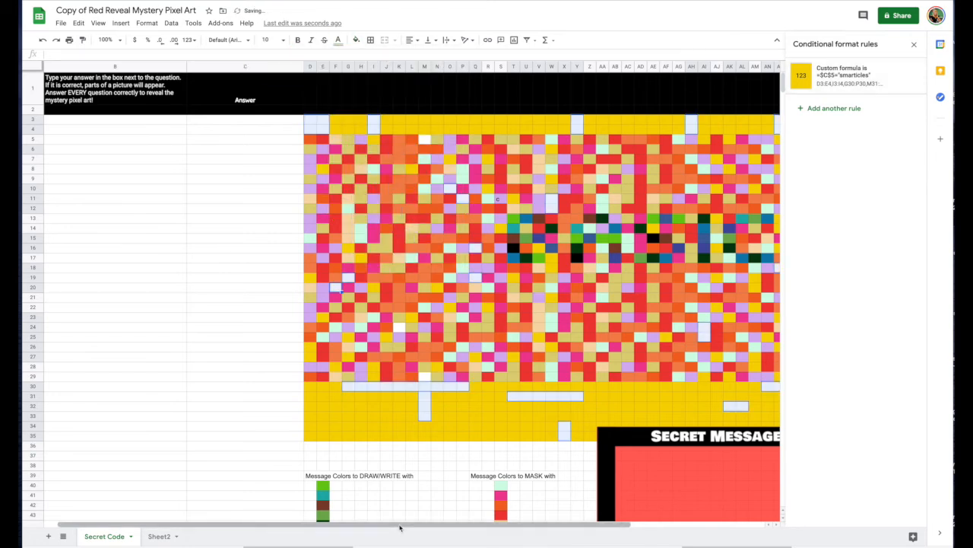
Start a new conditional format rule for answer cell C6 with a custom formula as its condition.
scroll(400, 527, "left", 1)
left_click(227, 149)
right_click(226, 149)
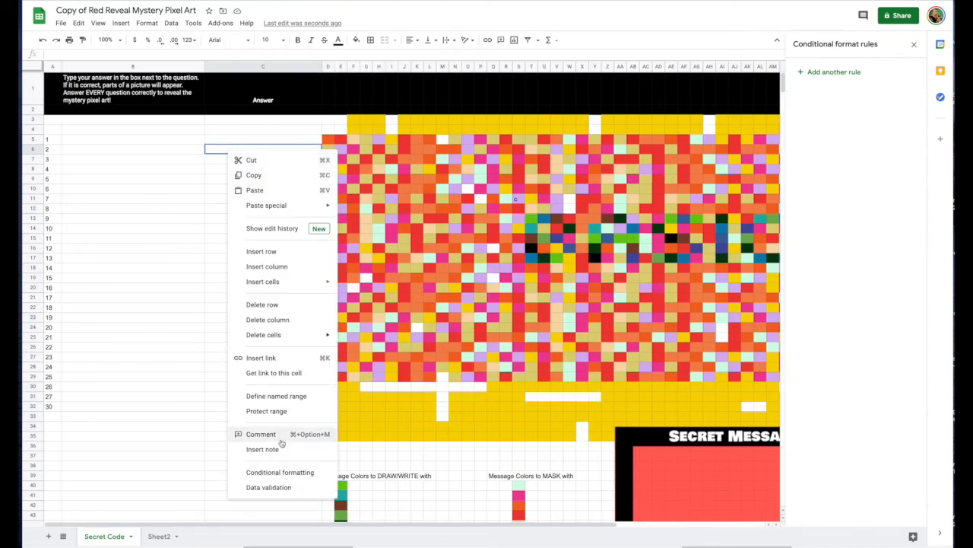
left_click(280, 477)
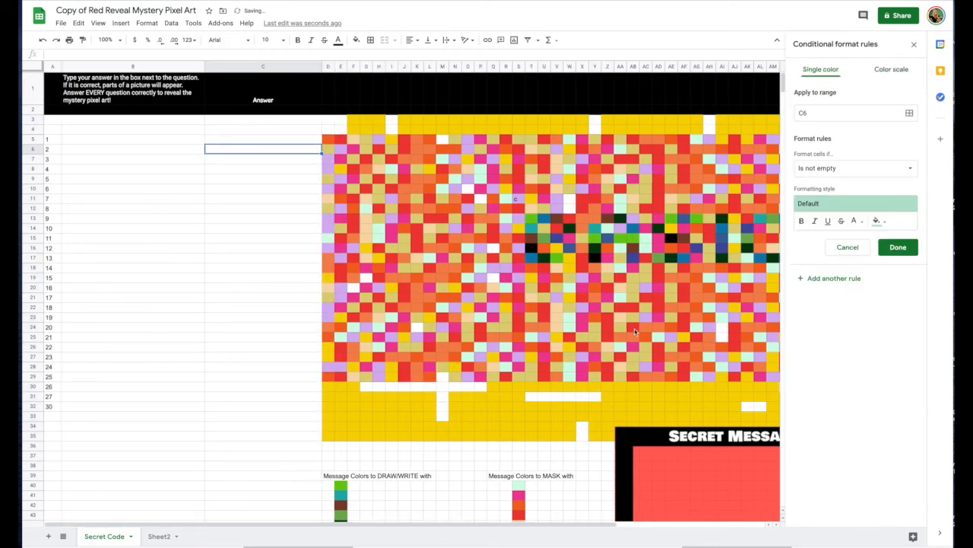
left_click(829, 171)
left_click(827, 449)
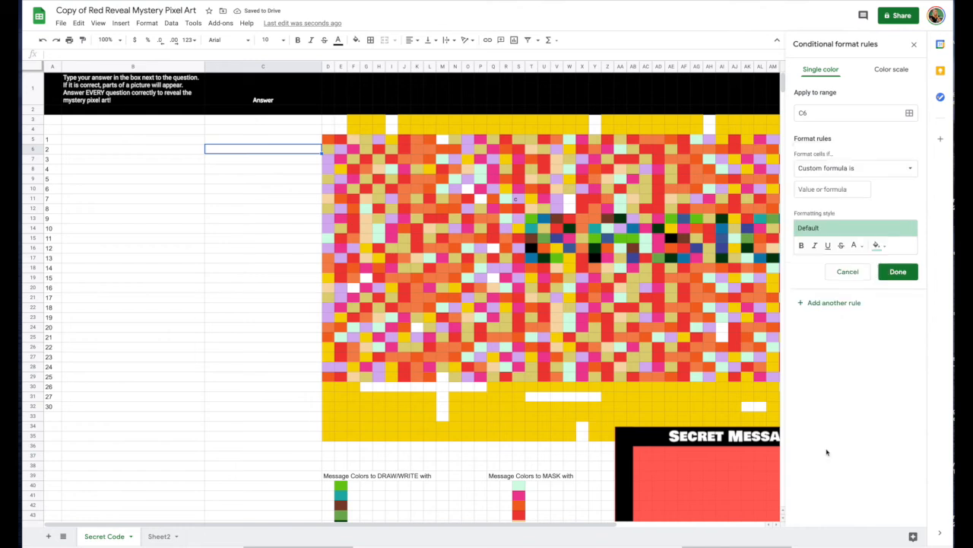
Enter the formula =$C$5="smarticles" for the C6 rule and set its fill to the custom light purple.
left_click(799, 192)
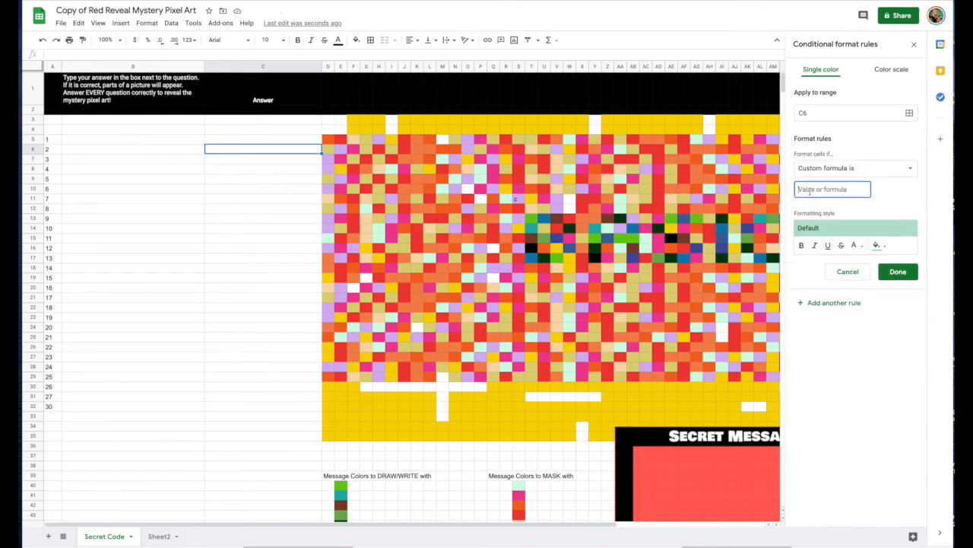
type("=")
type("5=\"smarticles\"")
left_click(887, 246)
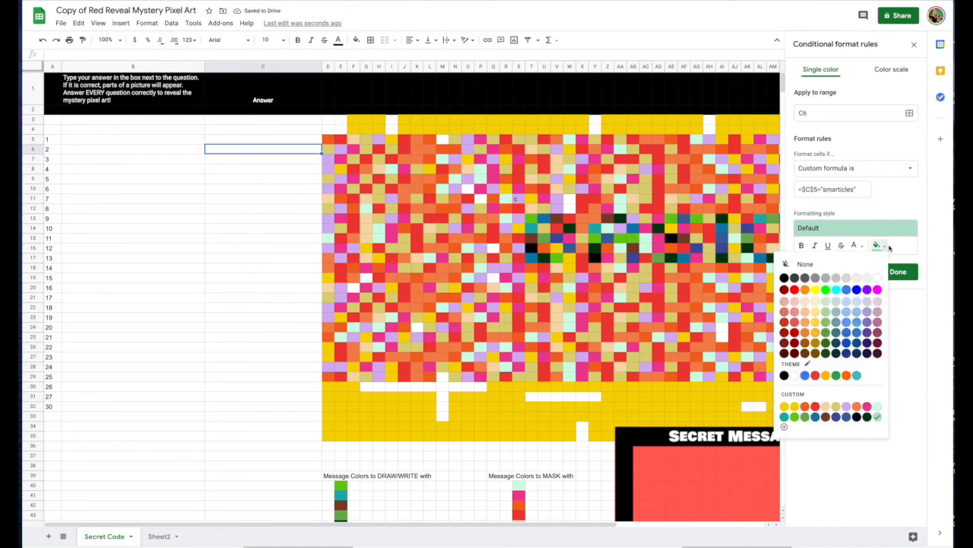
left_click(848, 407)
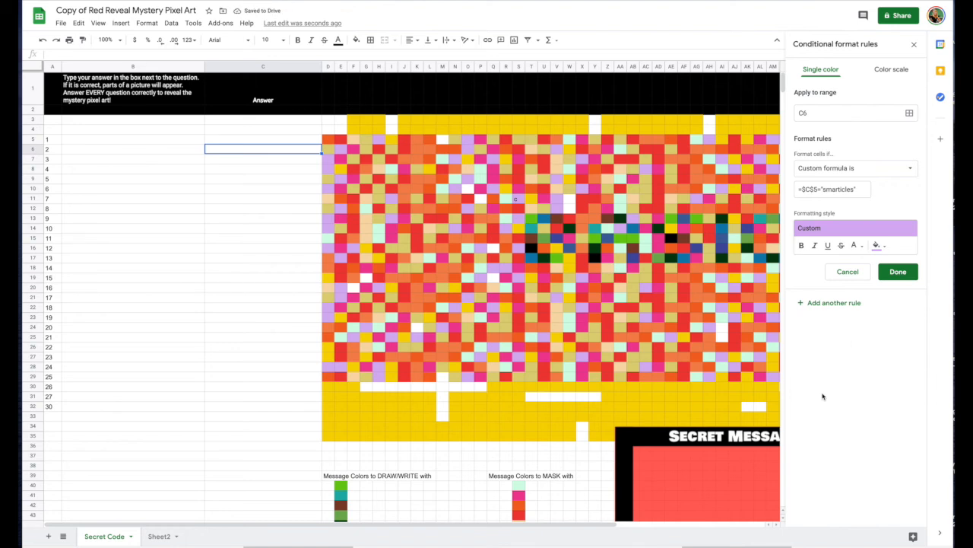
Replace the purple rule's range with the light purple cells E6, D7:D8, E9, E12 and D13:D14.
left_click(910, 113)
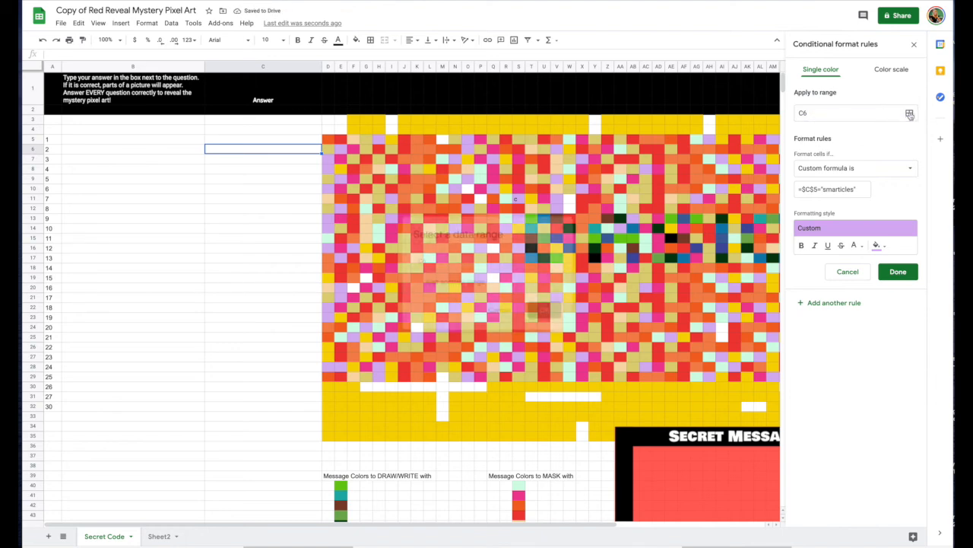
left_click_drag(492, 228, 172, 235)
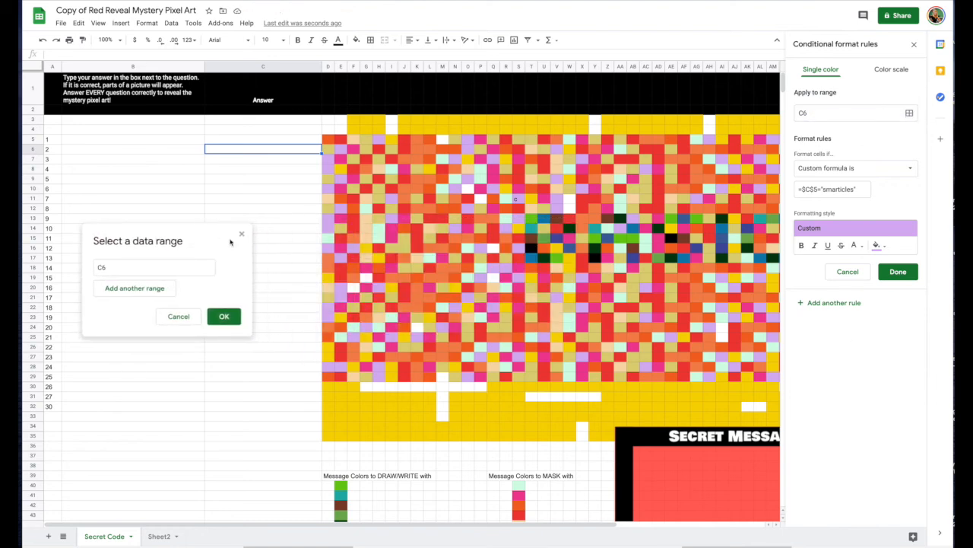
left_click(342, 151)
left_click_drag(329, 159, 328, 169)
left_click(341, 179, "super")
left_click(340, 209, "super")
left_click_drag(329, 218, 328, 228)
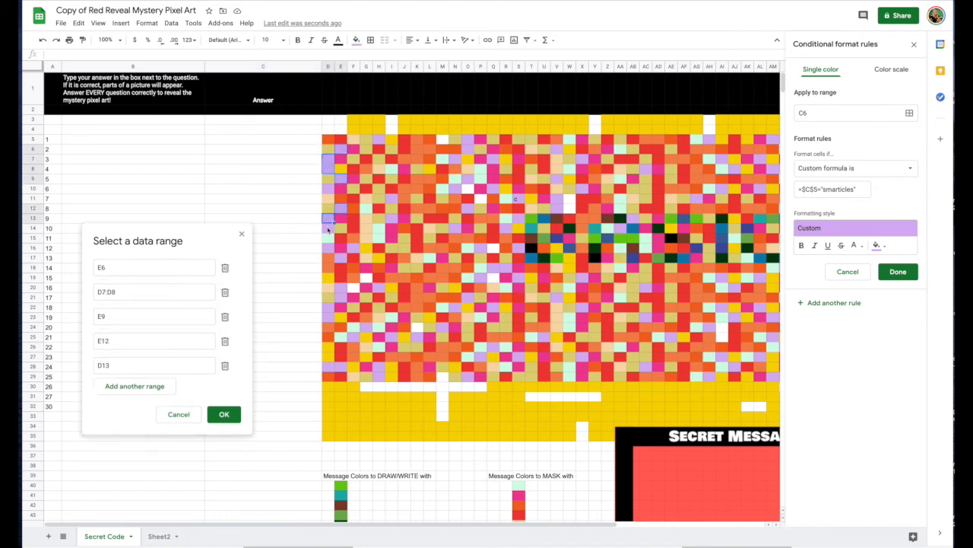
Add more light purple cells to the rule's range, including Q10, V6, V9, X10, AB13, AA14, AC20 and AC23.
left_click(329, 248, "super")
left_click(341, 248, "super")
left_click(341, 258, "super")
left_click(620, 228, "super")
left_click(646, 287, "super")
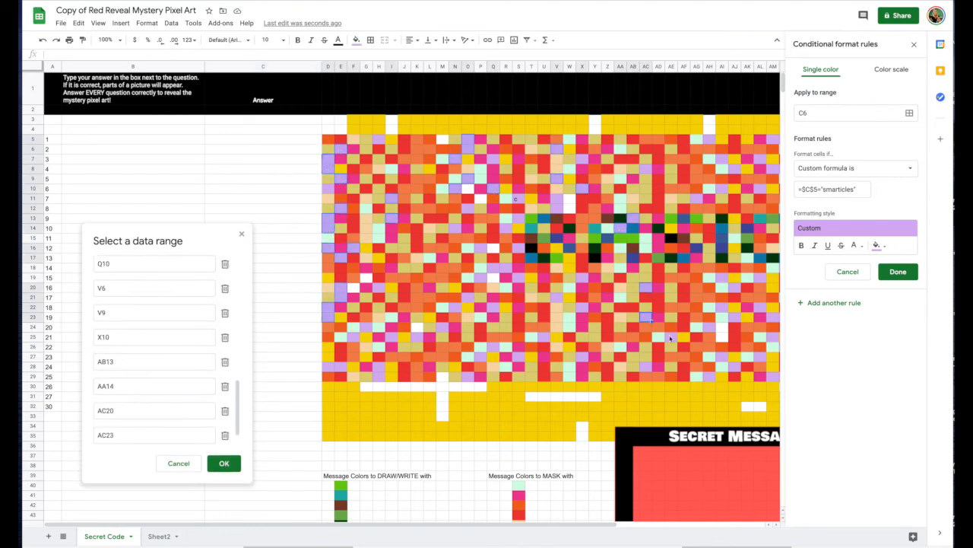
Add the remaining light purple cells to the rule's range, including AU10, AT11, AV12, AX13:AX14, AZ12:AZ13, AU18:AU19 and AZ21:AZ22, and save the rule.
left_click(671, 337, "super")
left_click(647, 366, "super")
scroll(730, 317, "right", 4)
left_click(483, 159, "super")
left_click_drag(495, 139, 507, 139)
left_click(609, 209, "super")
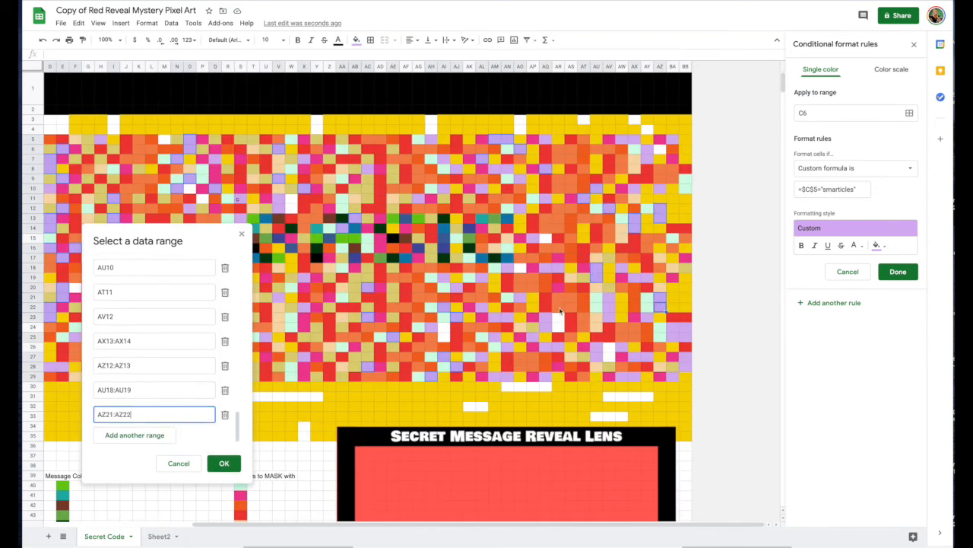
left_click(224, 462)
left_click(898, 271)
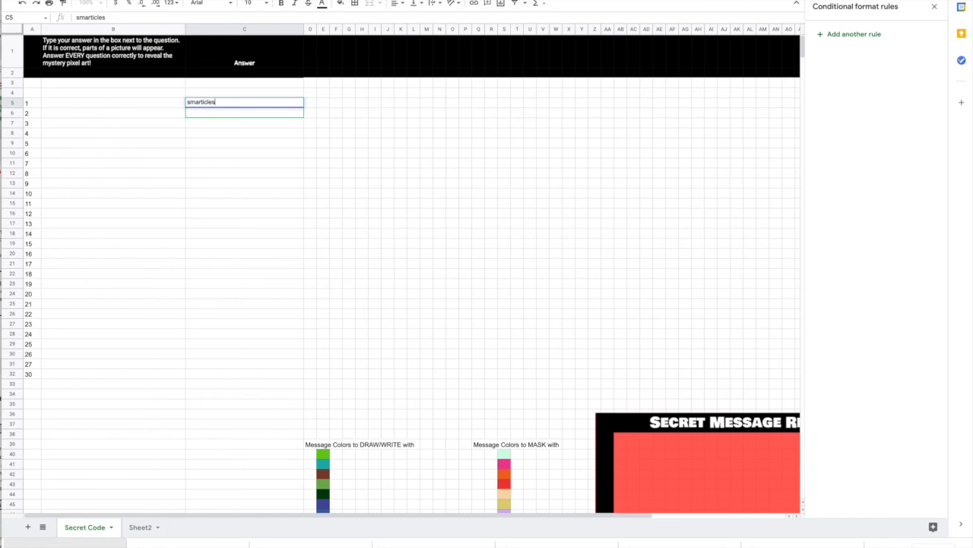
Test the reveal rules by entering "smarticles" as the answer in cells C5, C6 and C7.
key("Return")
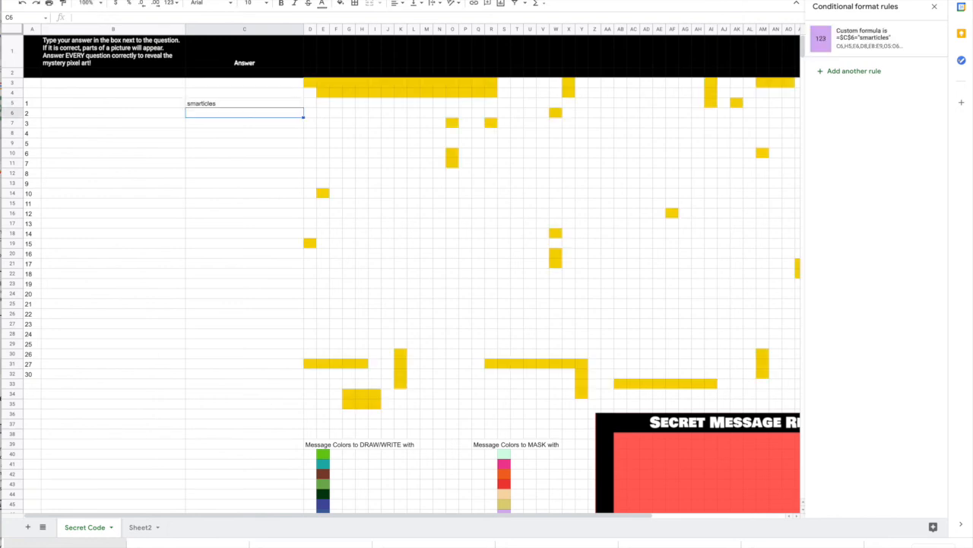
type("smarticles")
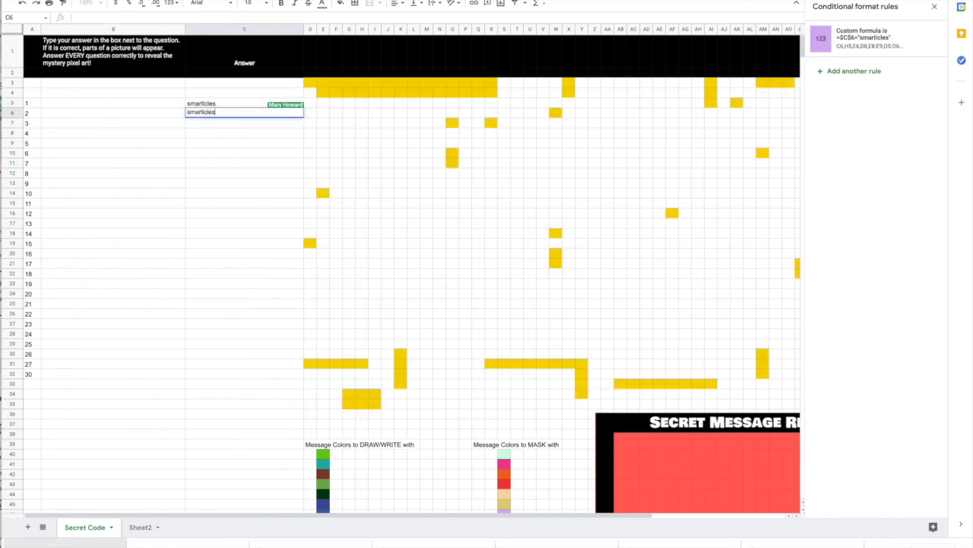
key("Return")
type("smarti")
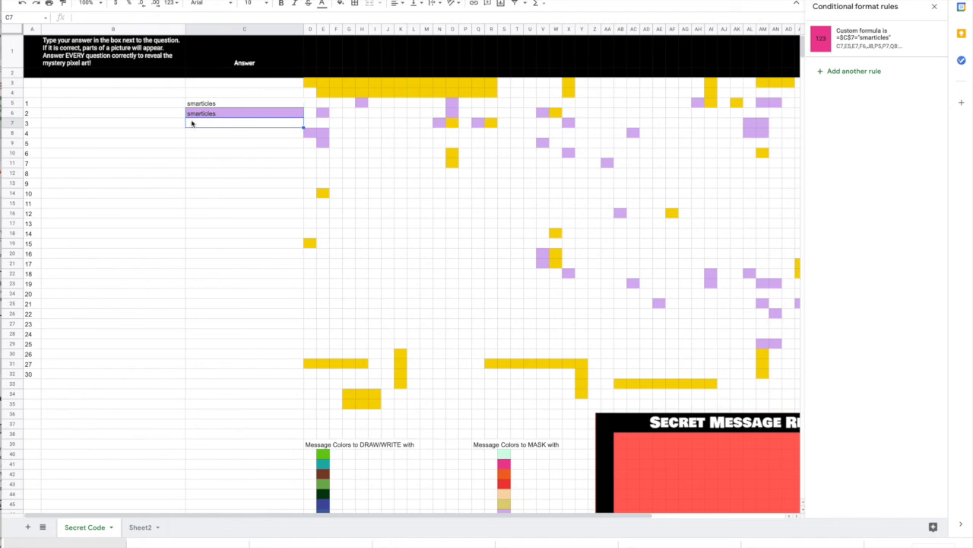
type("cles")
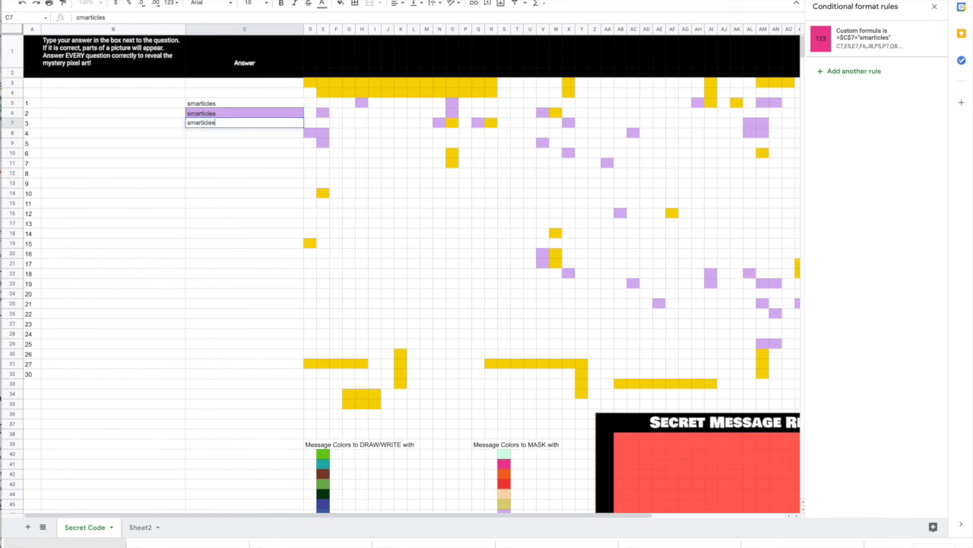
key("Return")
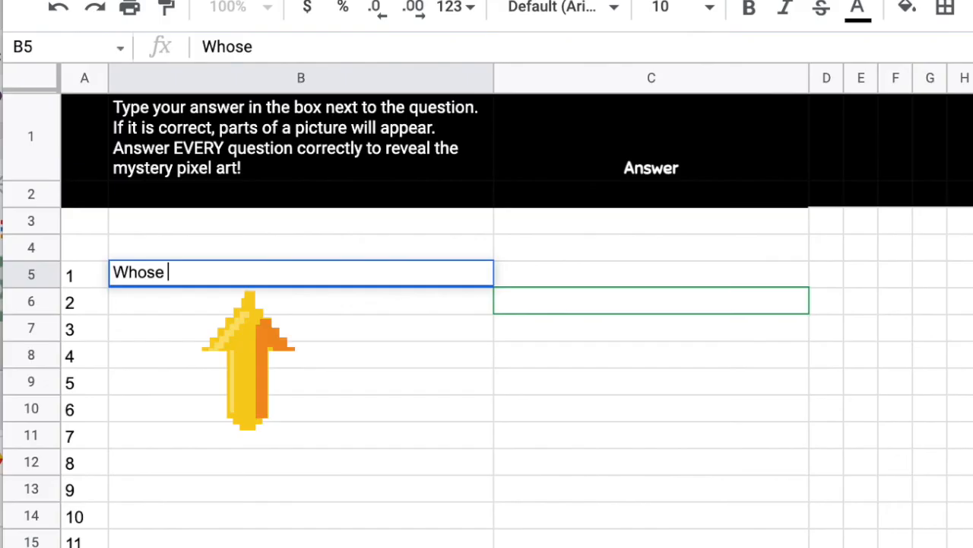
Write the question "Whose channel am I going to follow on YouTube?" in B5 and answer it with "smarticles" in C5.
type("channel am I going to follow on YouTube?")
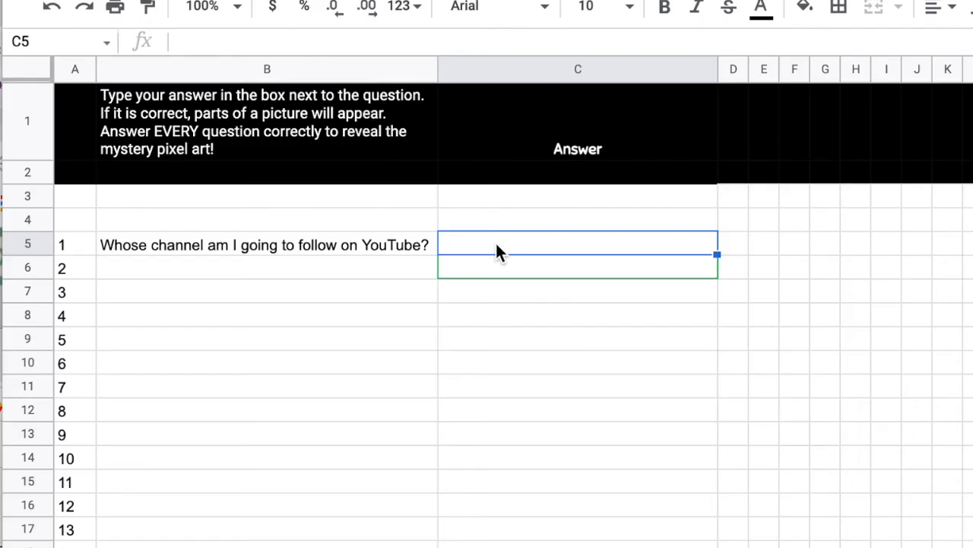
type("smarticles")
key("Return")
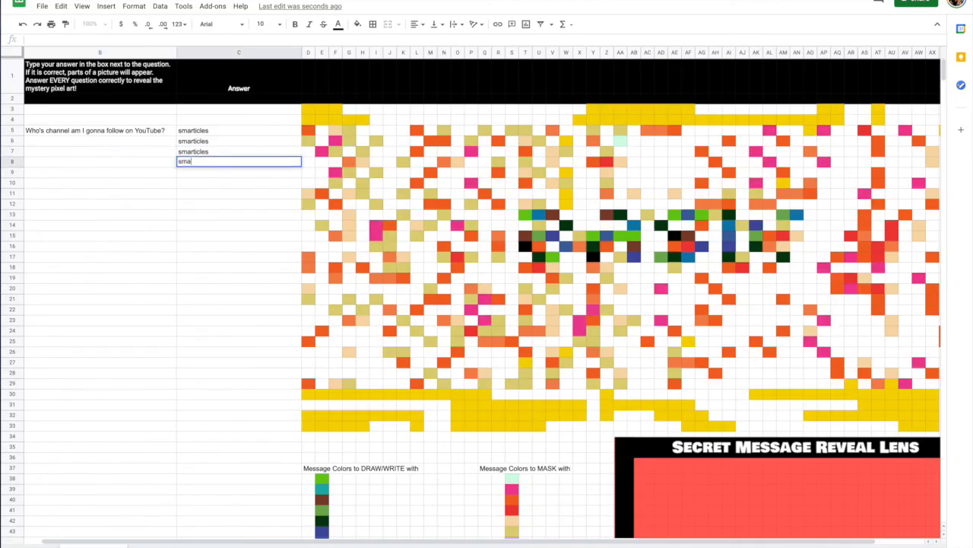
Fill the answer cells from C8 down to C27 with "smarticles", correcting C9, and move the Secret Message Reveal Lens over the pixel art.
type("smarticls smarticles smarticles smarticles smarticles smarticles smarticles smarticles smarticles smarticles smarticles smarticles smarticles smarticles smarticles smarticles smarticles smarticles smarticles")
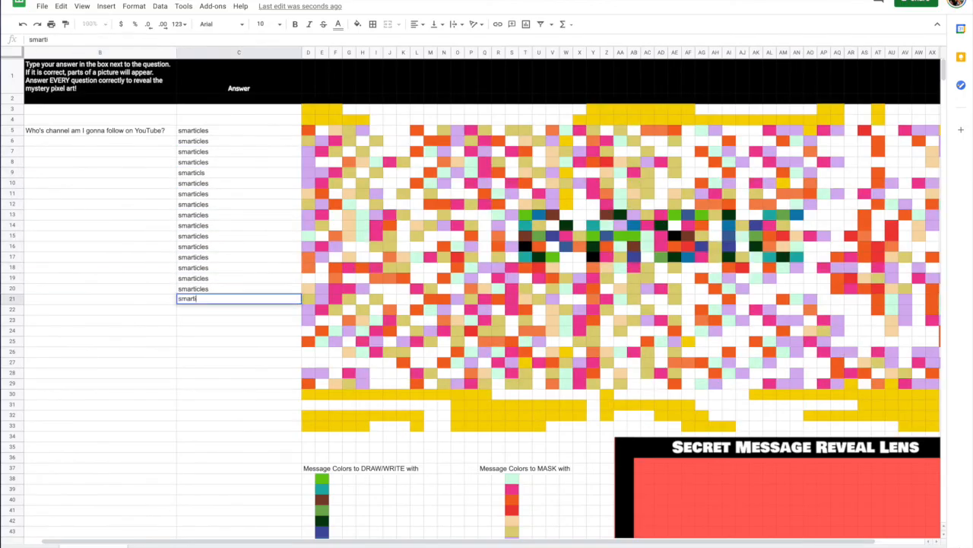
left_click(239, 172)
type("smarticles")
key("Return")
mouse_move(685, 447)
left_mouse_down()
mouse_move(502, 216)
mouse_move(448, 89)
mouse_move(519, 387)
mouse_move(449, 91)
left_mouse_up()
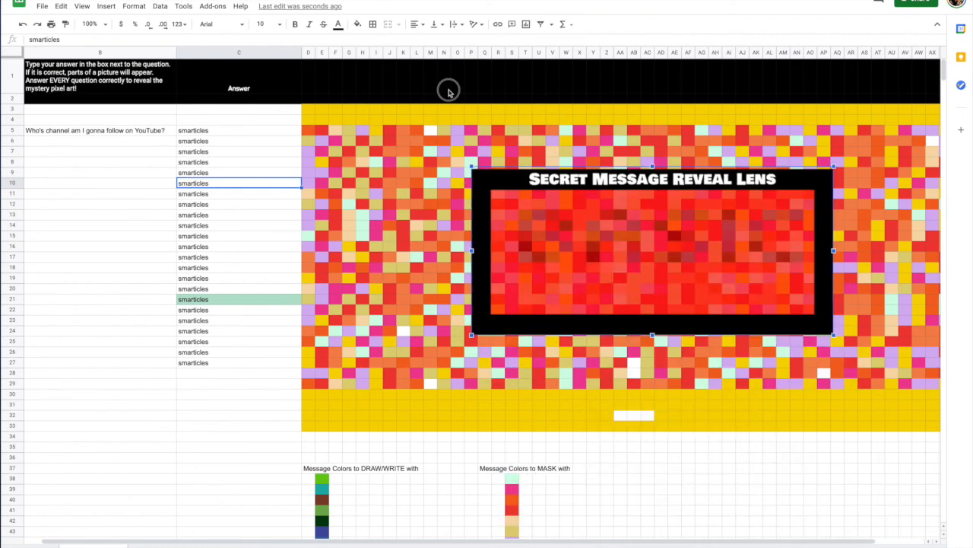